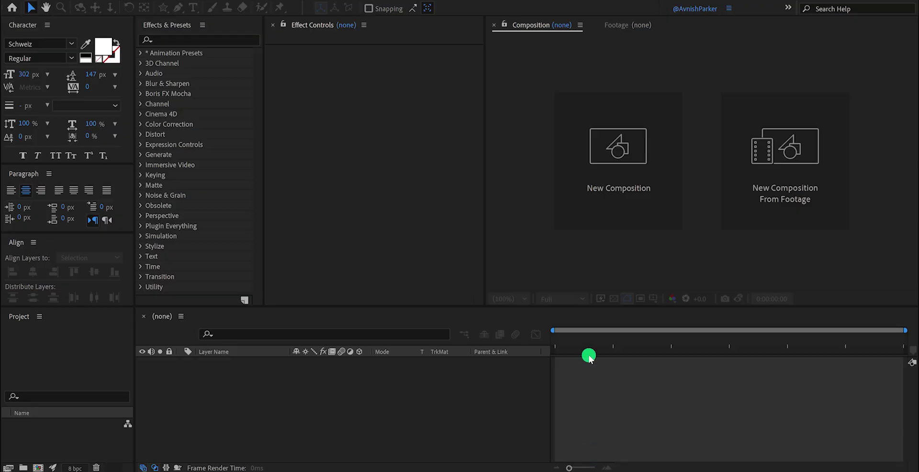
Step: Create a composition named Text_Logo_Animation at 1920 x 1080 px, 60 frames per second, with a 10-second duration
left_click(594, 222)
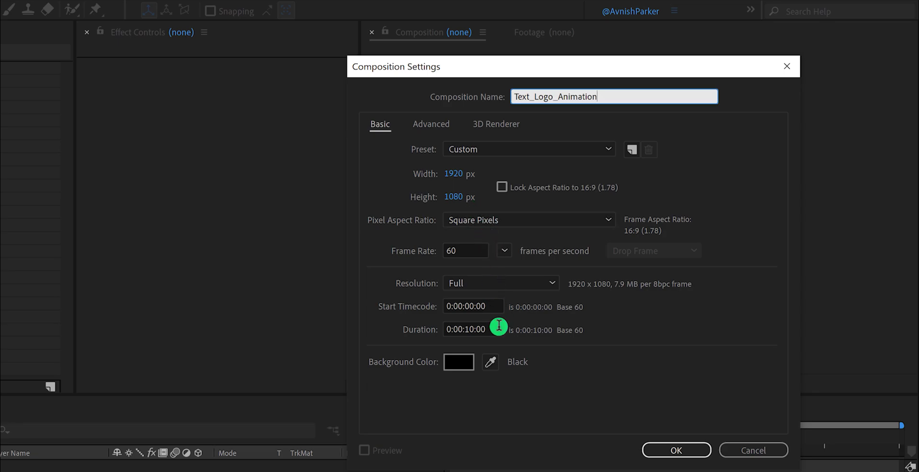
left_click(656, 449)
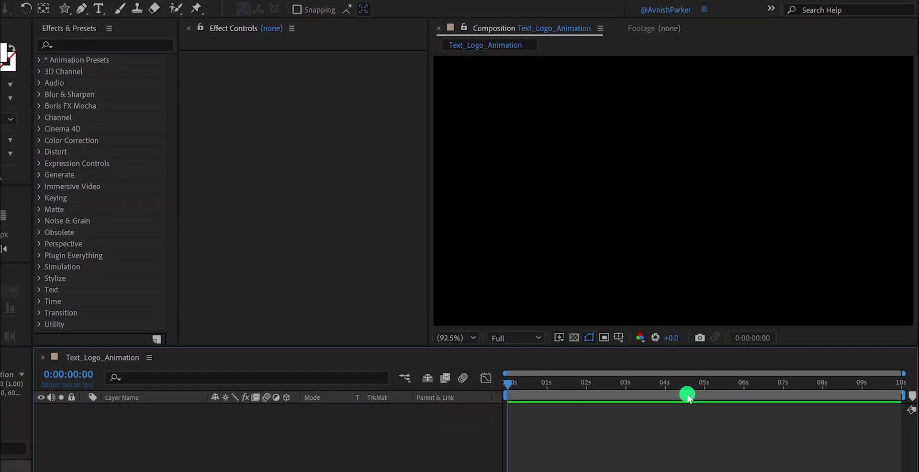
Step: Add a composition-sized solid layer named Background in dark purple 140420
right_click(277, 430)
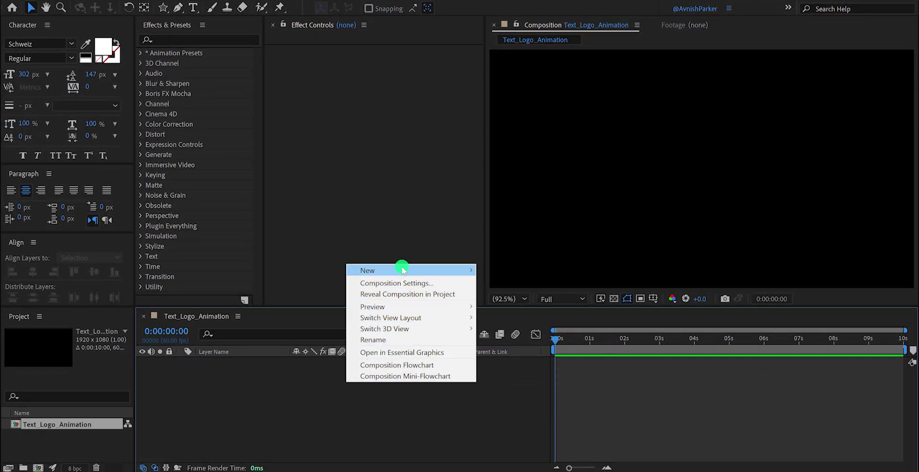
mouse_move(402, 269)
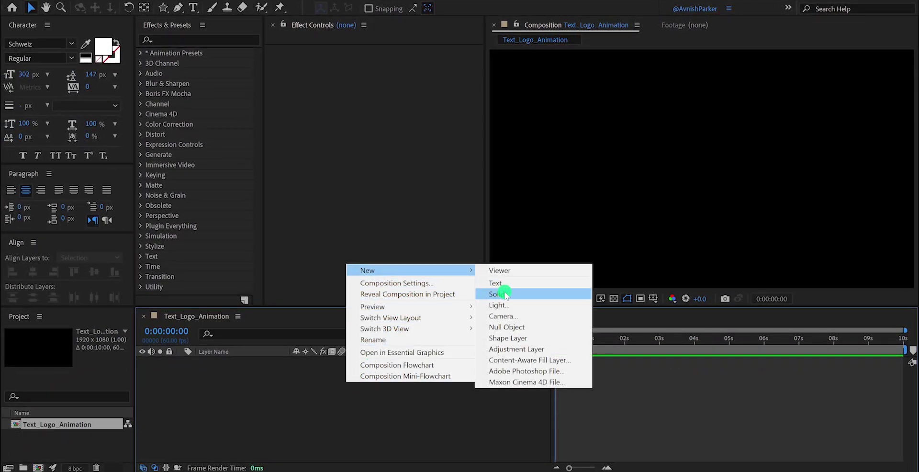
left_click(488, 293)
type("Background")
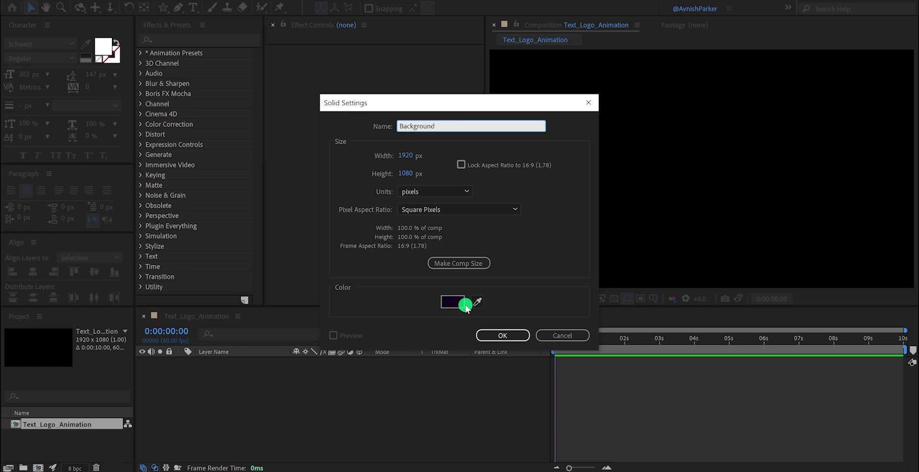
left_click(464, 304)
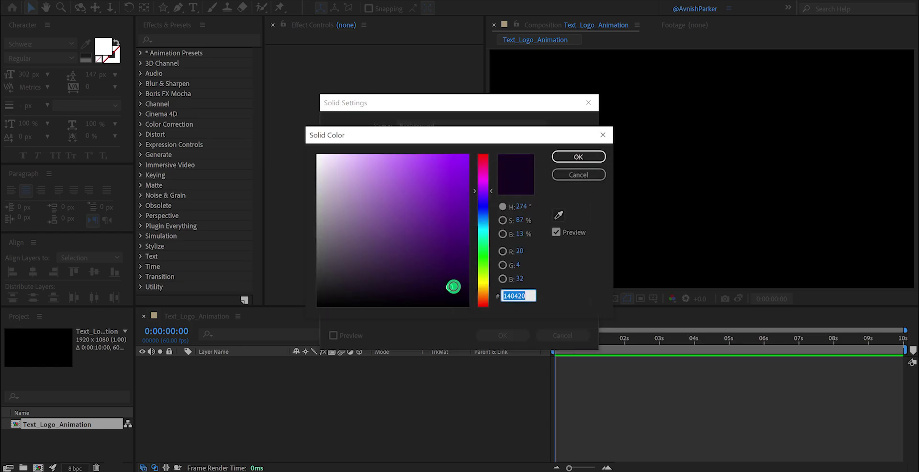
left_click(578, 156)
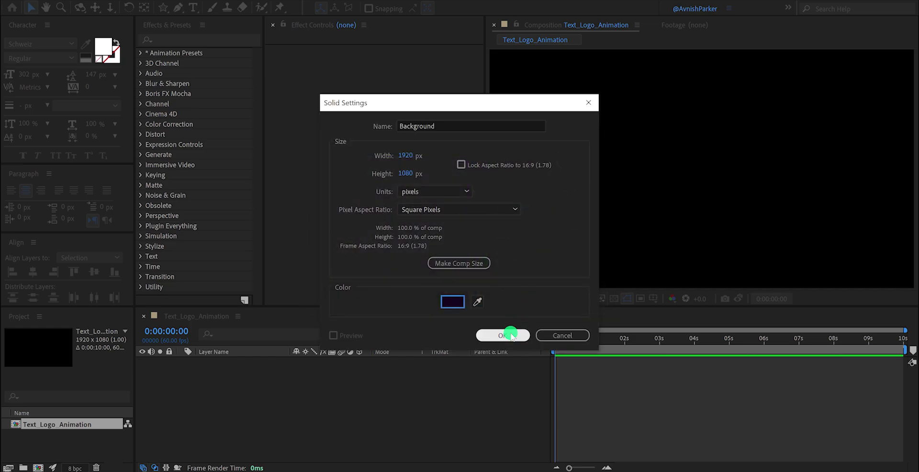
left_click(511, 334)
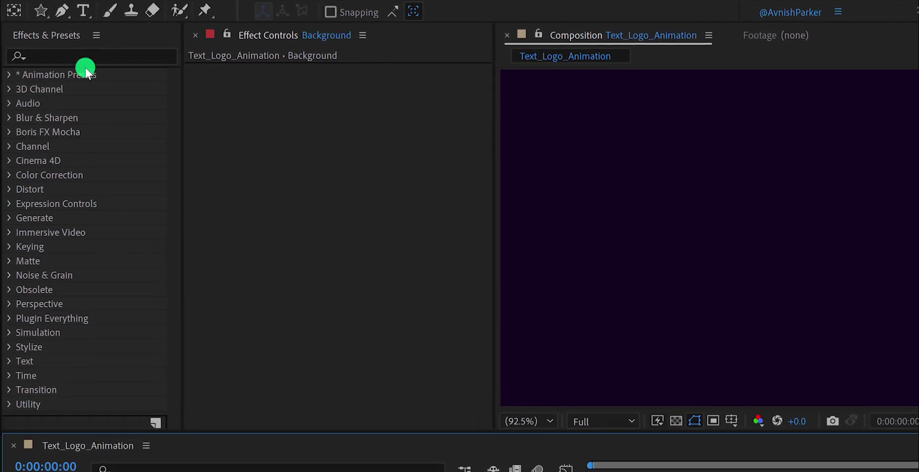
Step: Create a text layer reading "modern" near the middle of the composition
left_click(82, 11)
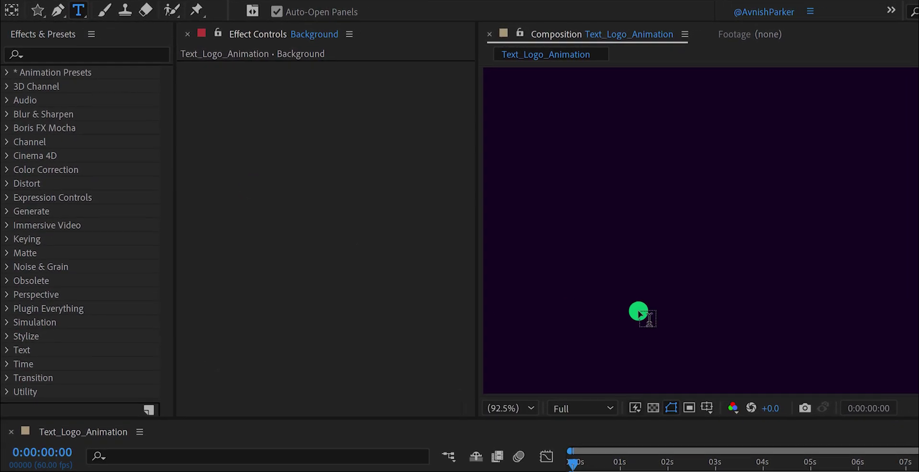
left_click(704, 236)
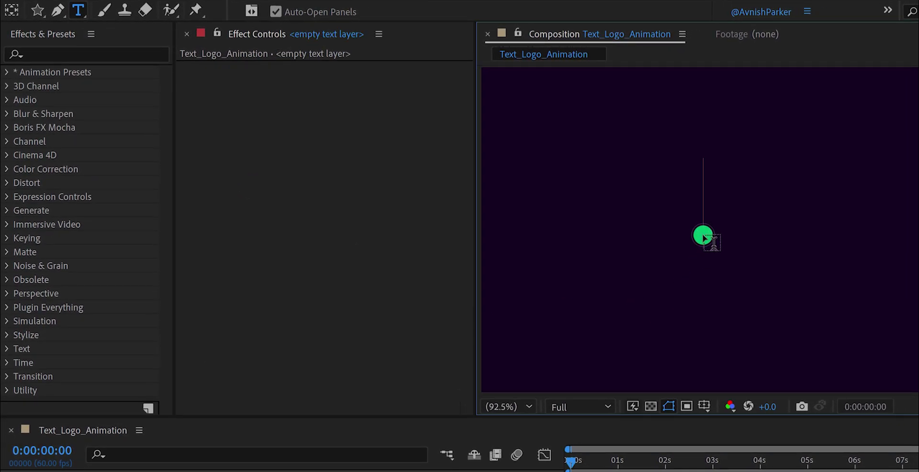
type("modern")
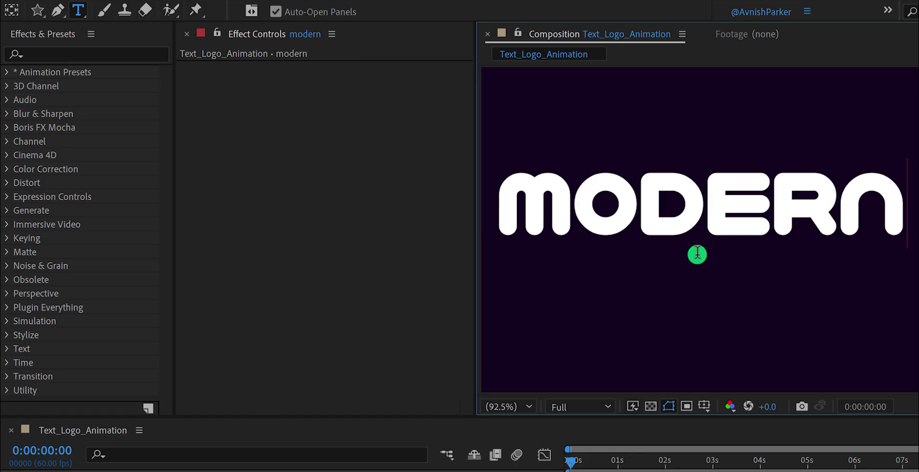
key("ctrl+Return")
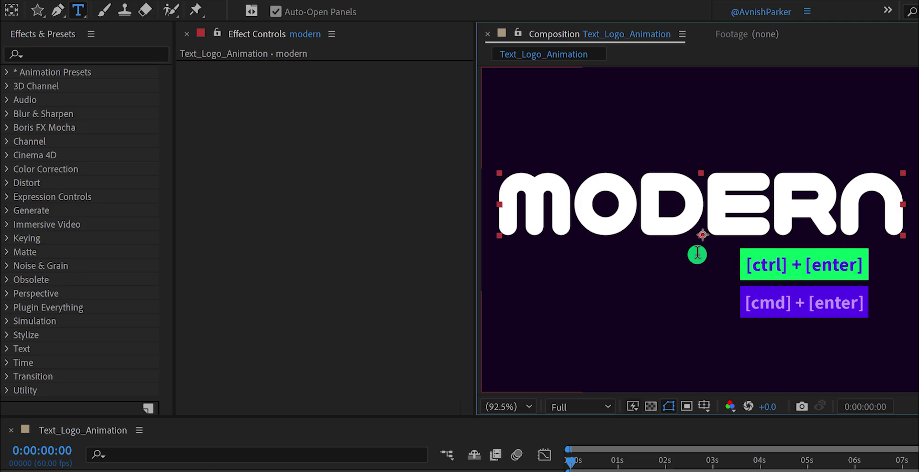
Step: Centre the "modern" text layer horizontally and vertically in the composition
key("v")
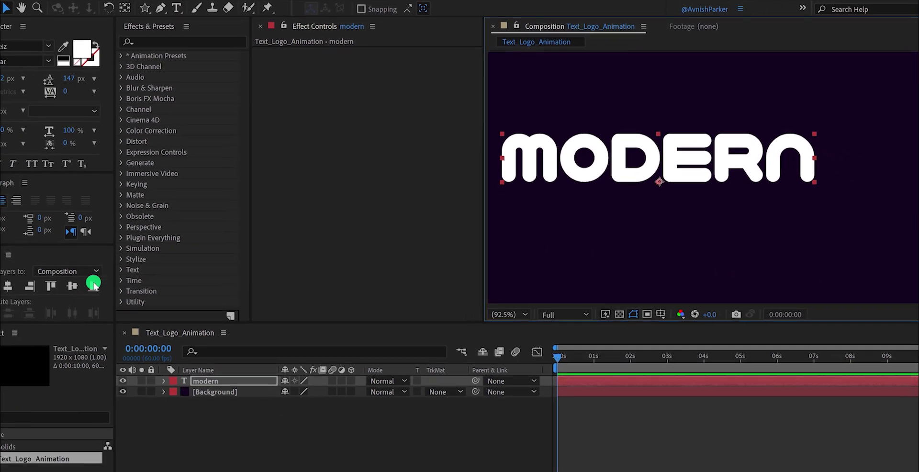
left_click(8, 285)
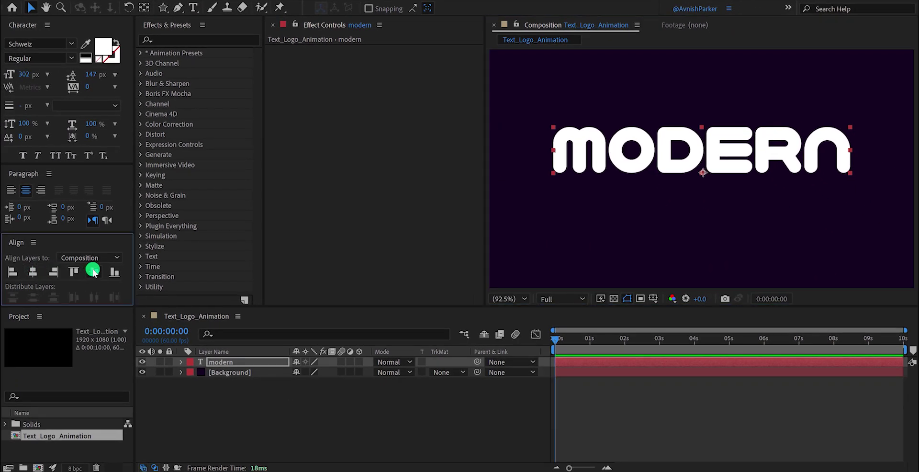
left_click(72, 285)
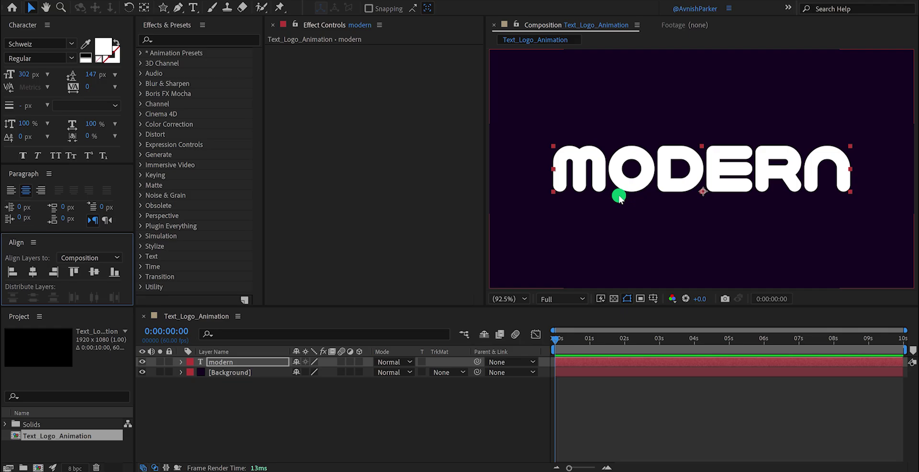
Step: Edit the "modern" text so that only the first letter "m" remains
double_click(609, 176)
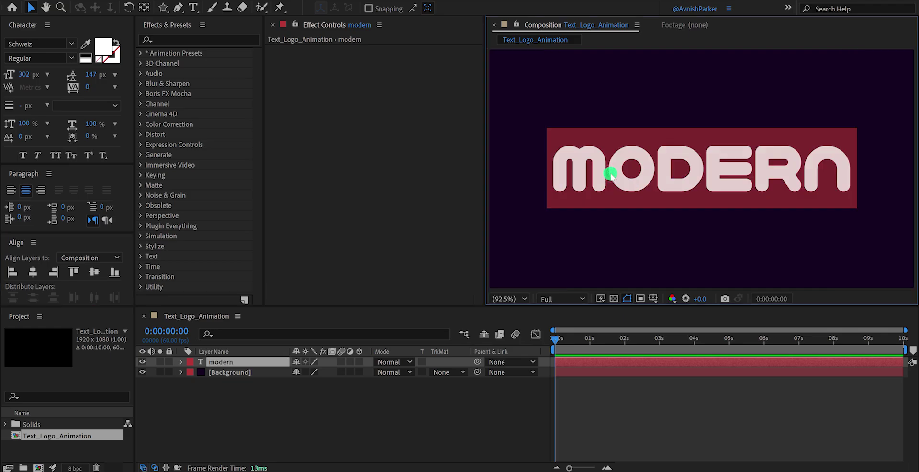
left_click(607, 170)
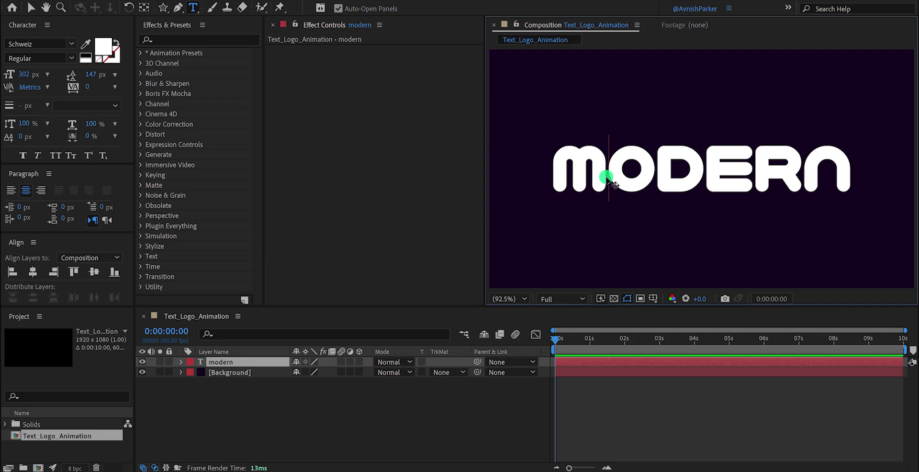
key("shift+End")
key("BackSpace")
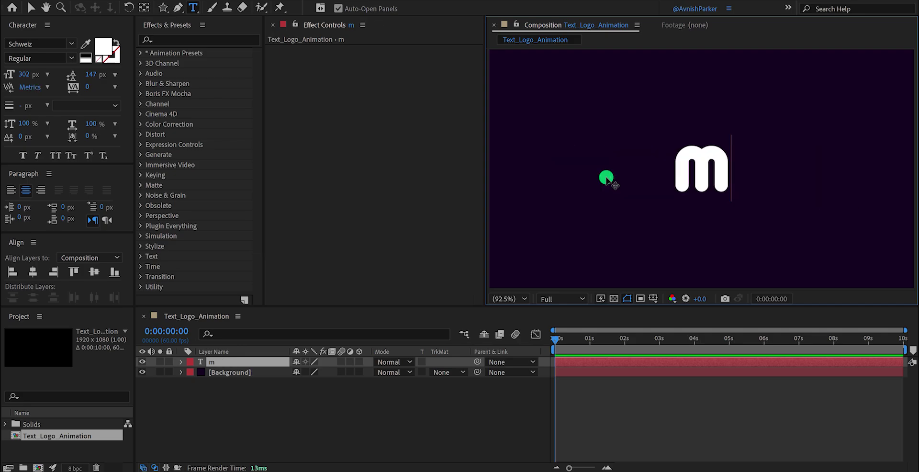
key("ctrl+Return")
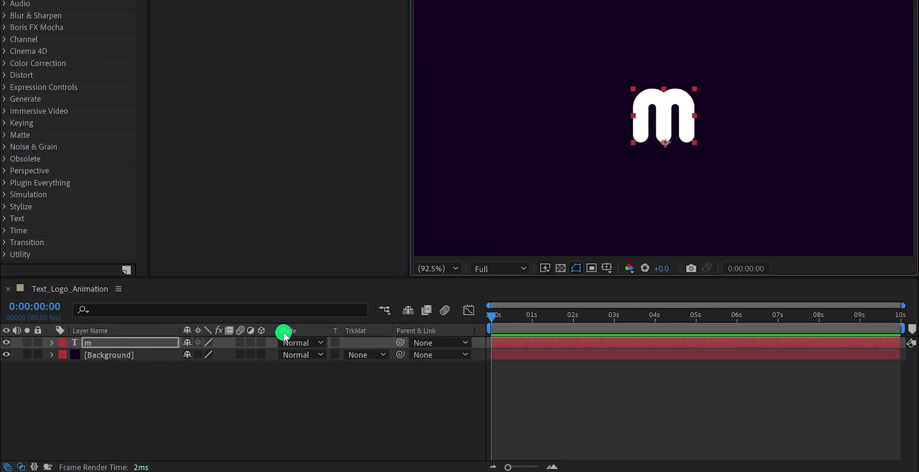
Step: Pre-compose the "m" text layer as Letter_M, moving all attributes into the new composition
right_click(107, 342)
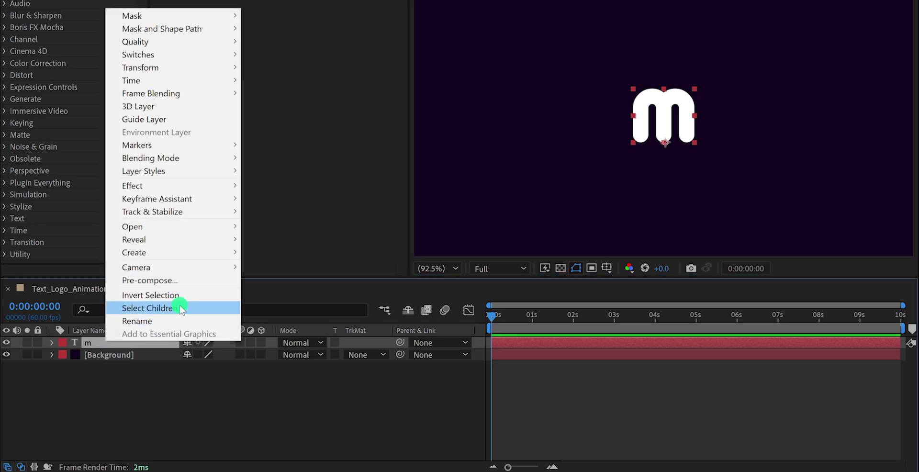
left_click(192, 282)
type("Letter_M")
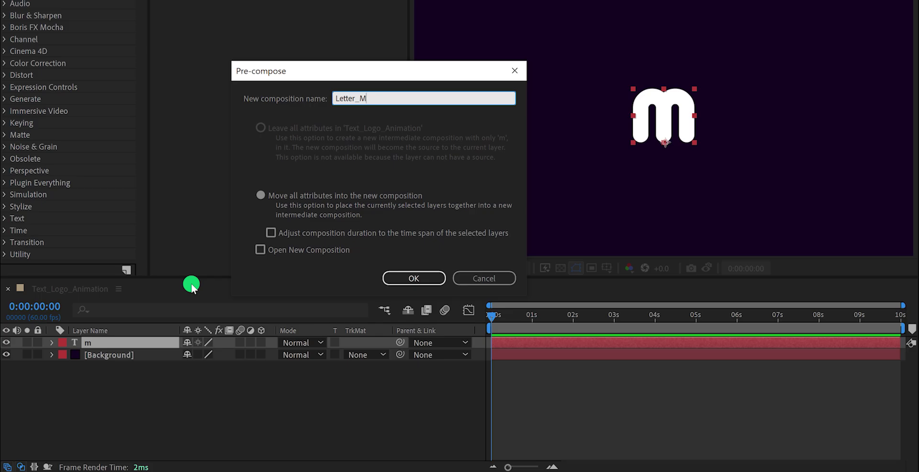
left_click(397, 279)
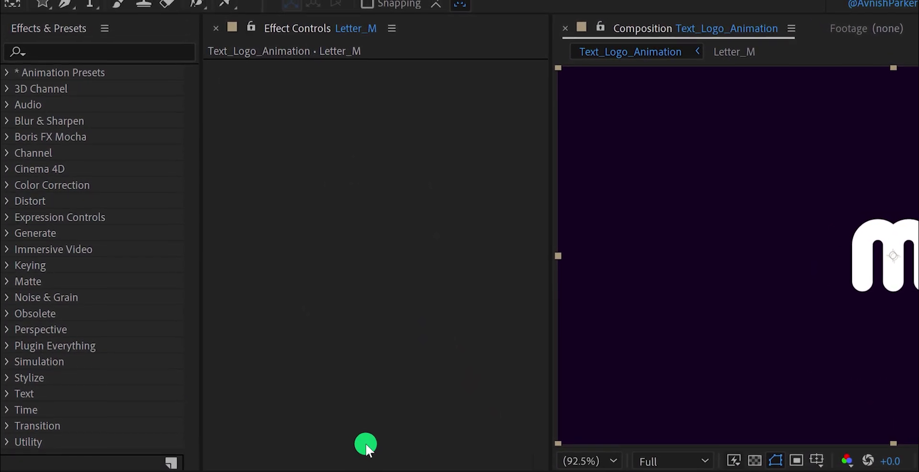
Step: Apply the Radial Wipe effect to the Letter_M layer and try out its Transition Completion
left_click(111, 51)
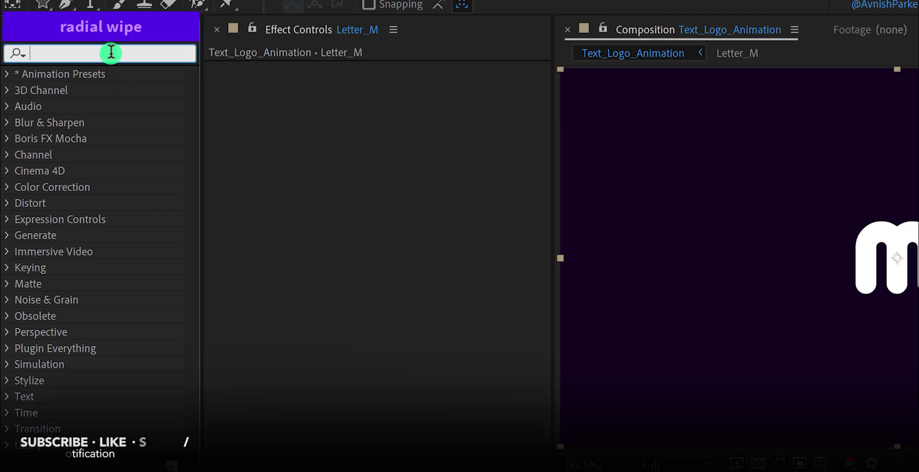
type("radia")
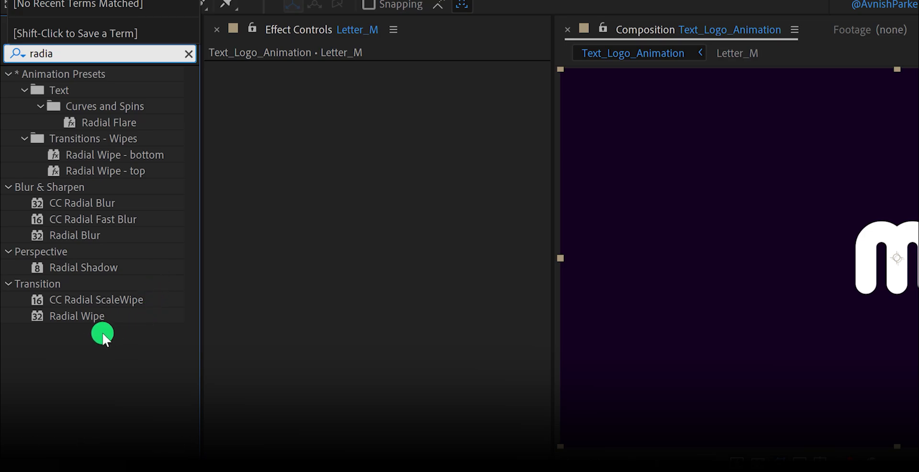
left_click_drag(85, 320, 295, 307)
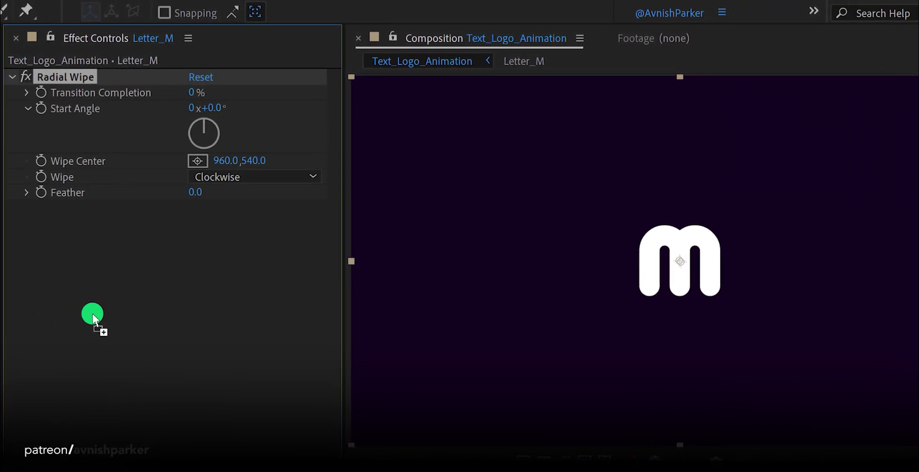
left_click_drag(191, 93, 178, 110)
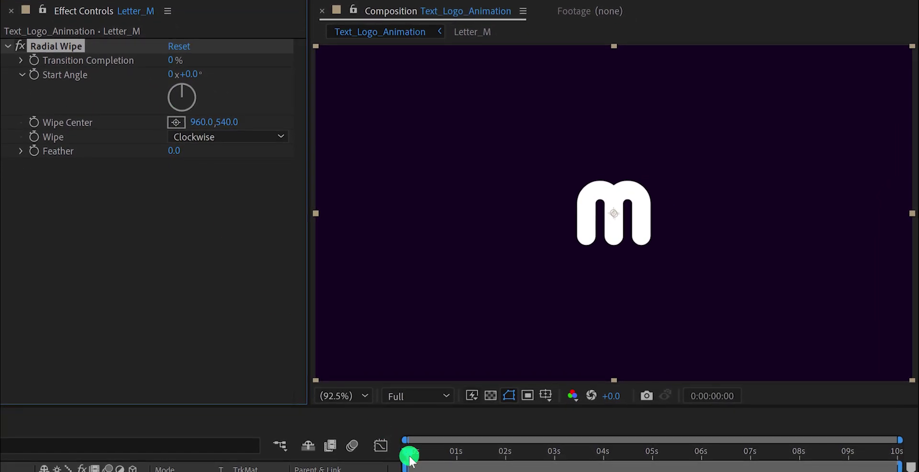
Step: Keyframe the Radial Wipe's Transition Completion at 100% at the start of the composition
left_click(418, 454)
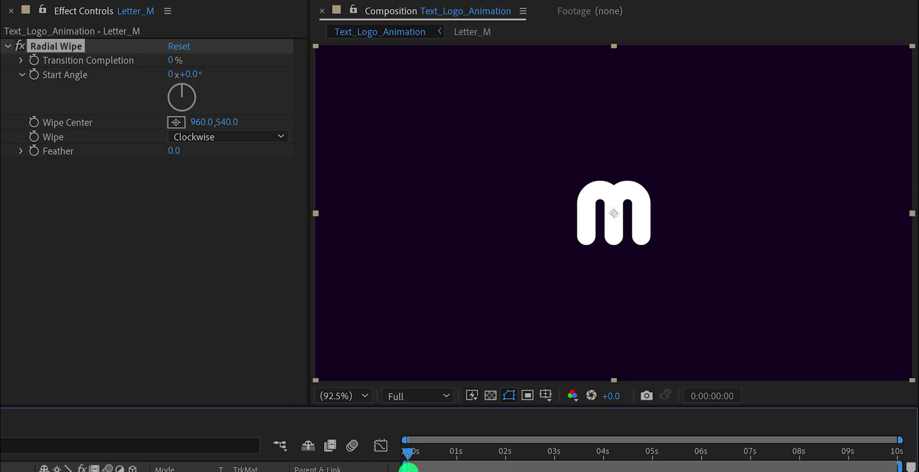
left_click(35, 60)
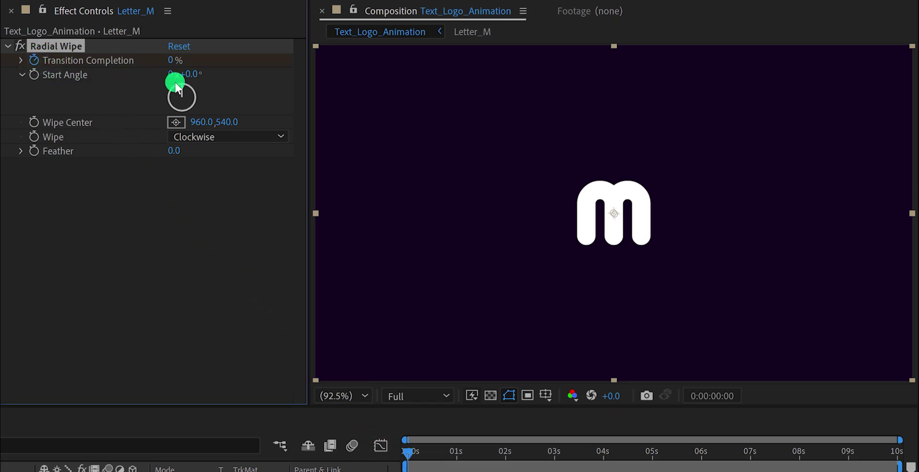
left_click(178, 60)
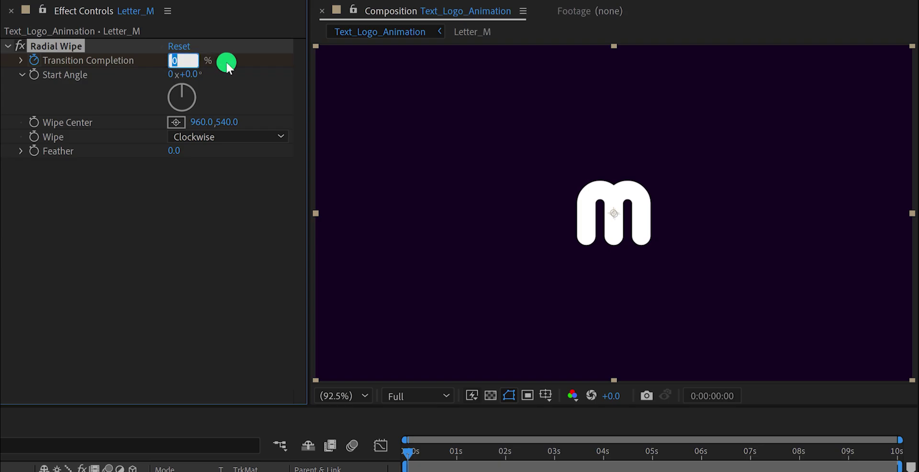
key("Return")
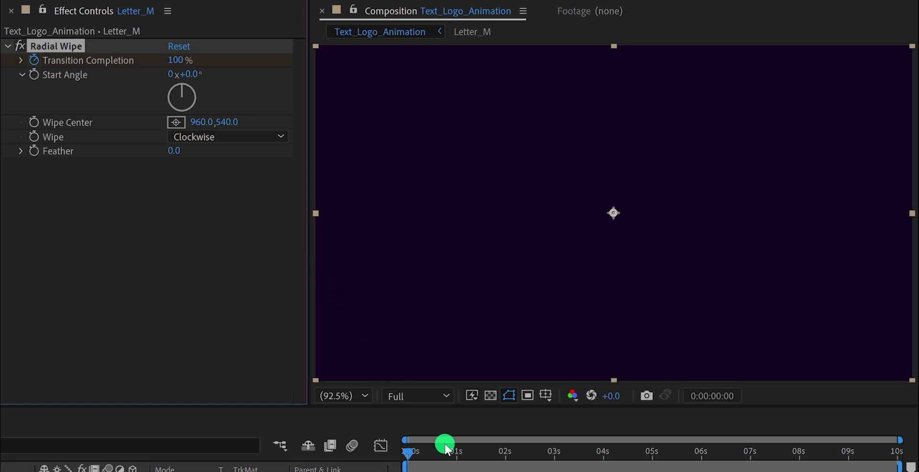
Step: Set the Radial Wipe's Transition Completion to 0% at 0:00:00:59 and play back the wipe animation
left_click(457, 455)
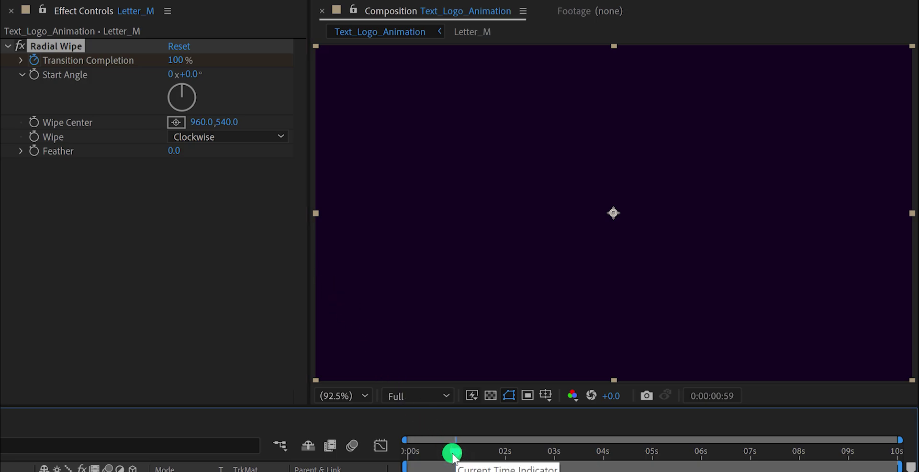
left_click(181, 61)
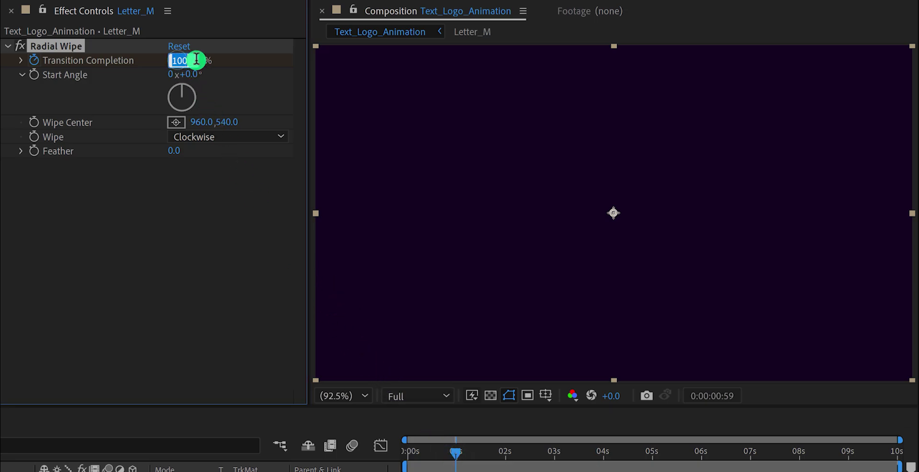
key("Return")
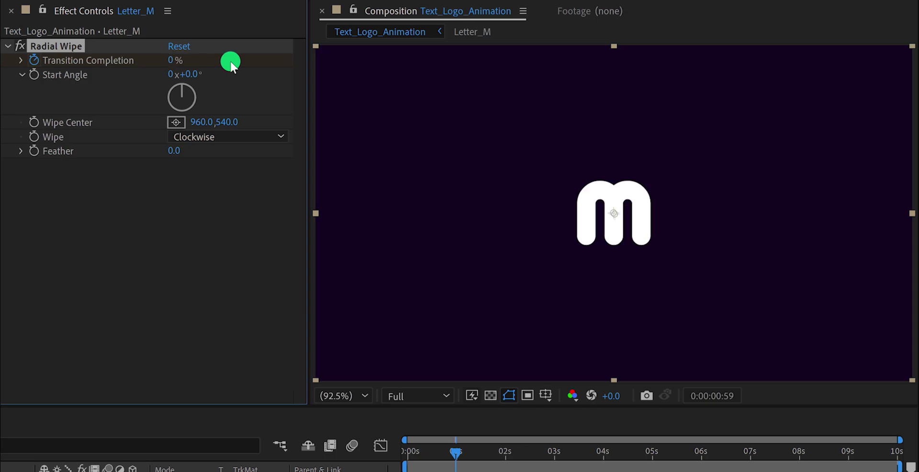
key("space")
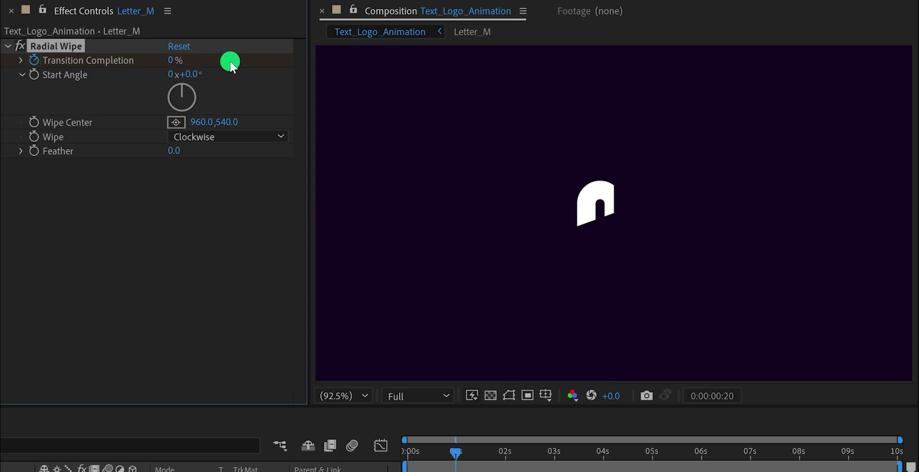
key("space")
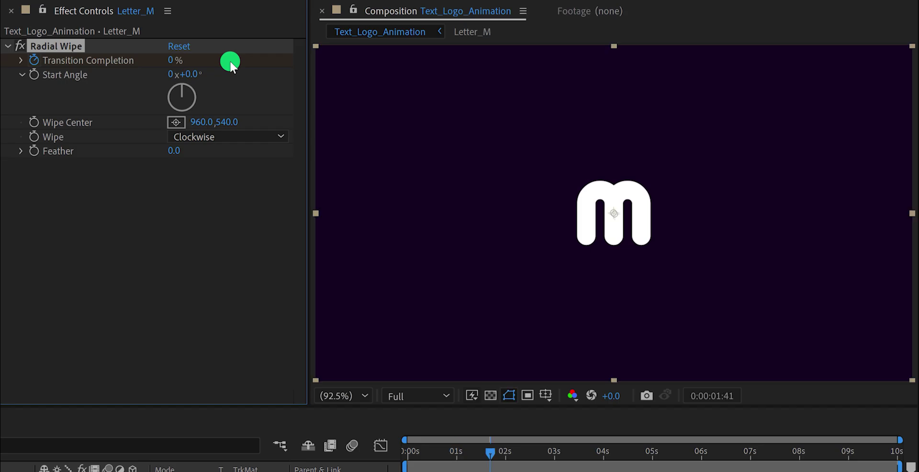
Step: Apply Easy Ease to both Transition Completion keyframes of the Letter_M layer and preview the wipe
key("space")
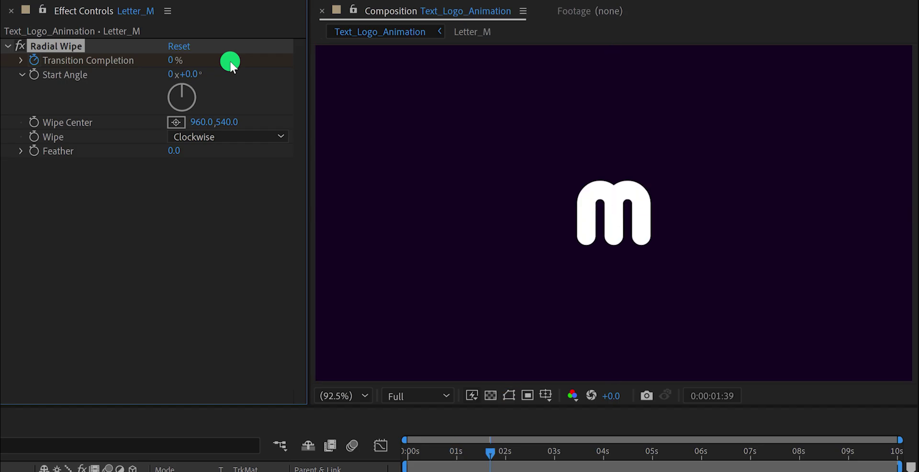
key("space")
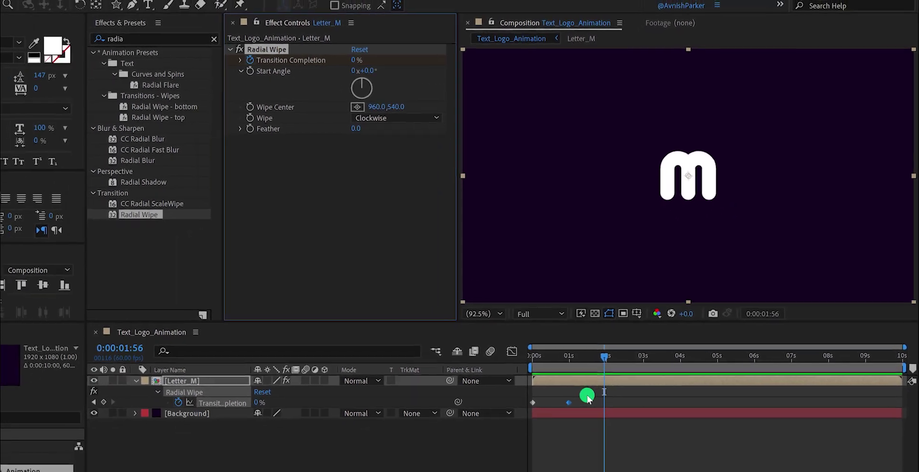
left_click_drag(588, 397, 551, 387)
key("F9")
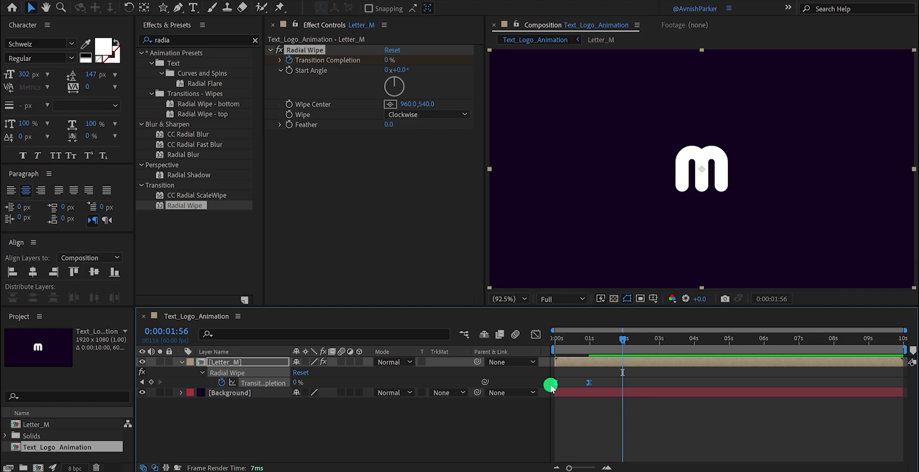
key("space")
left_click_drag(561, 341, 583, 347)
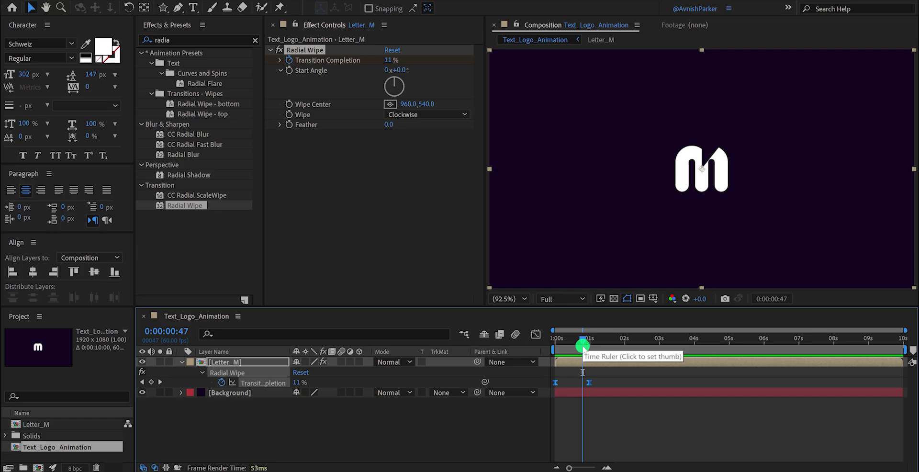
Step: Duplicate the Letter_M layer and shift the upper copy a few frames later in time
left_click(248, 363)
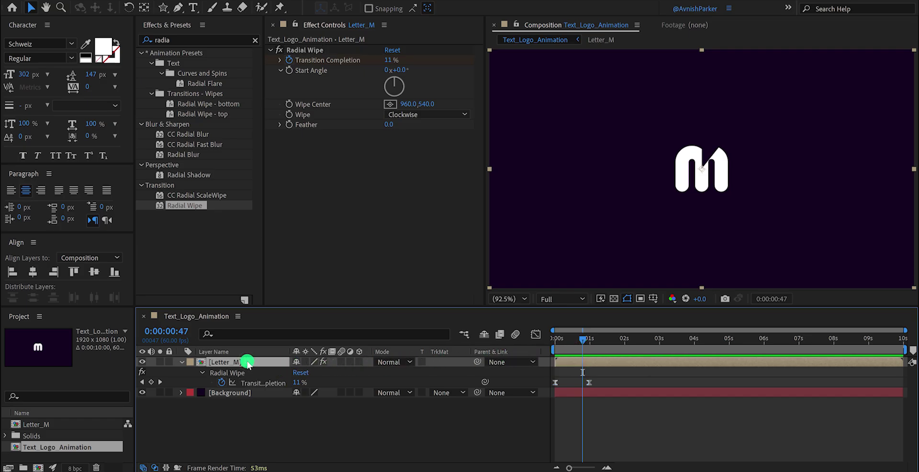
key("ctrl+d")
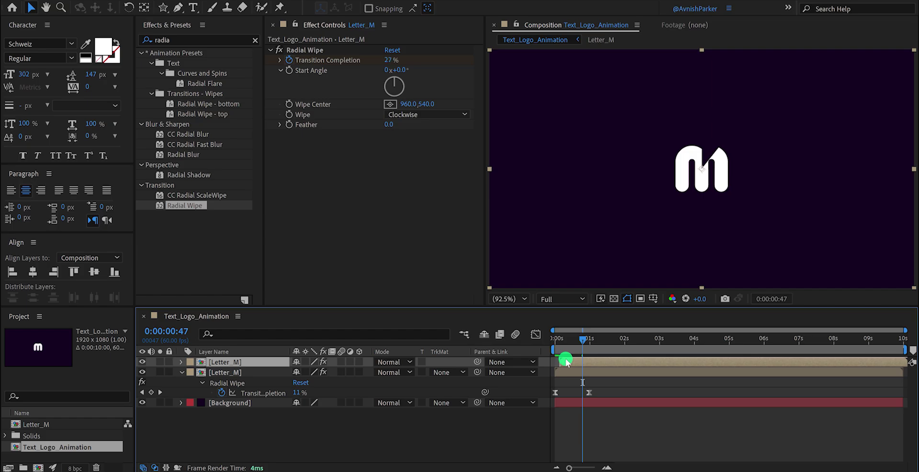
left_click_drag(566, 339, 572, 345)
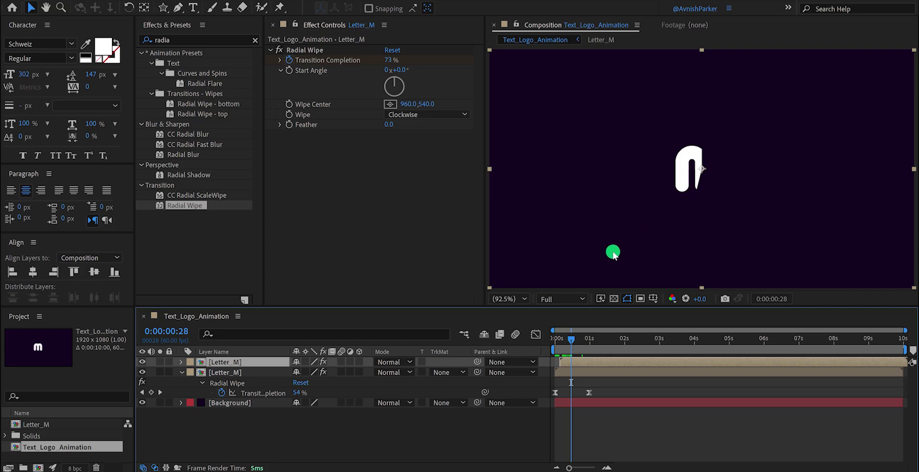
Step: Apply the Fill effect to the lower Letter_M layer and set its color to FF0062
left_click(251, 373)
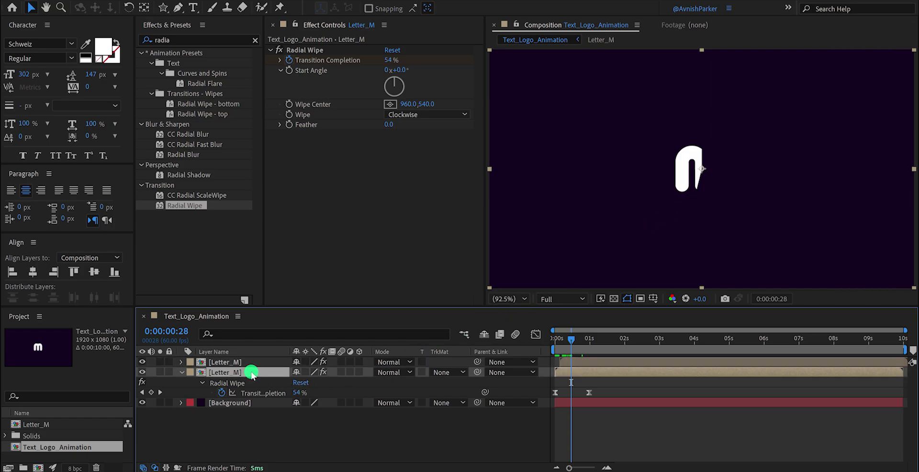
left_click(201, 39)
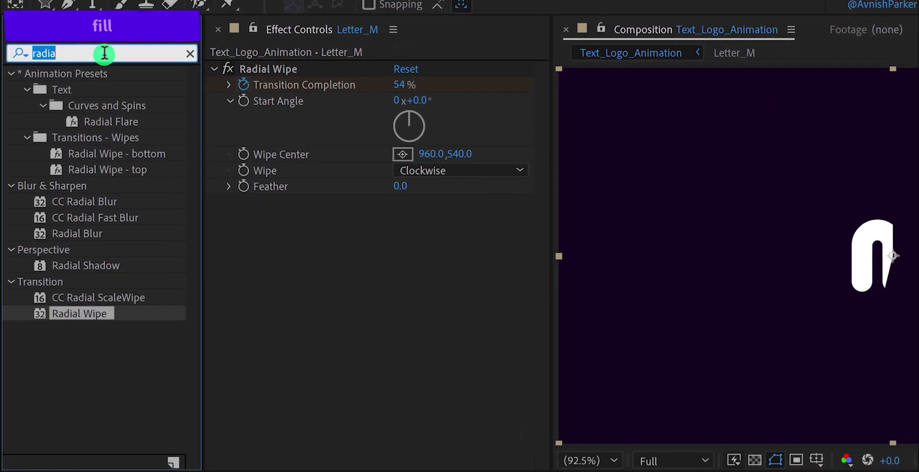
type("fill")
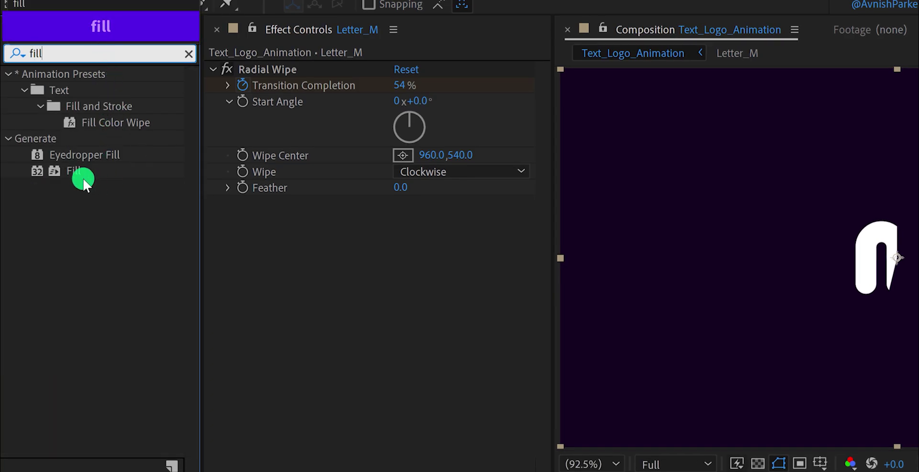
left_click_drag(74, 171, 324, 259)
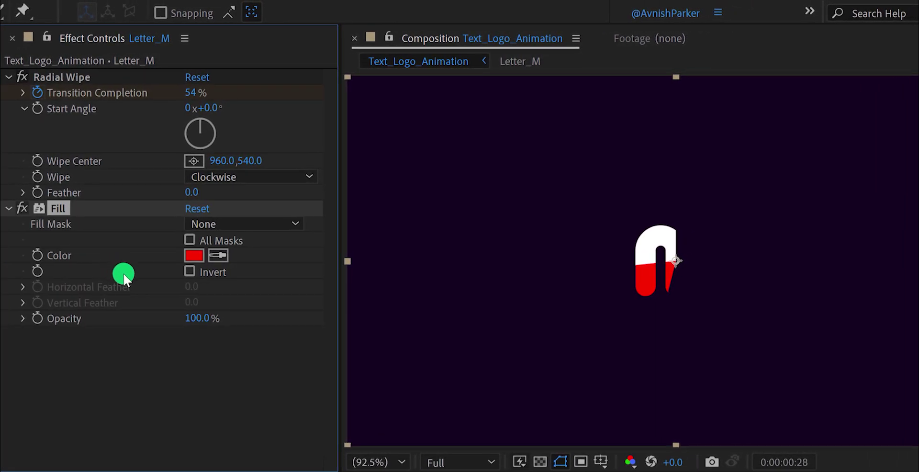
left_click(193, 257)
left_click_drag(330, 332, 336, 250)
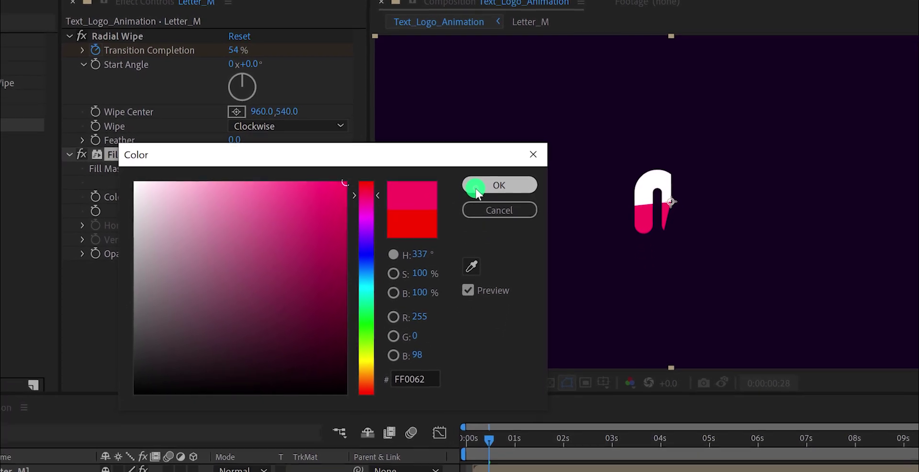
left_click(460, 242)
mouse_move(501, 377)
left_mouse_down()
mouse_move(487, 380)
mouse_move(504, 389)
left_mouse_up()
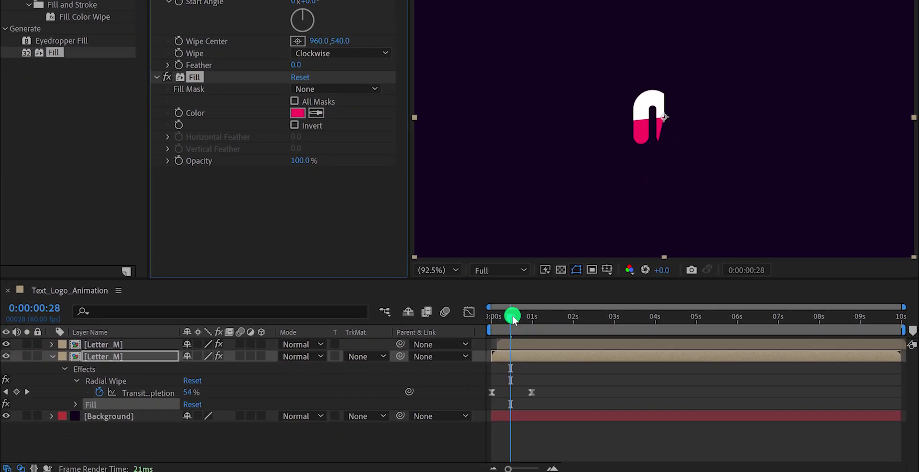
Step: Move the upper Letter_M layer slightly earlier in time, and duplicate it with the topmost copy starting a few frames later
left_click_drag(515, 326, 514, 320)
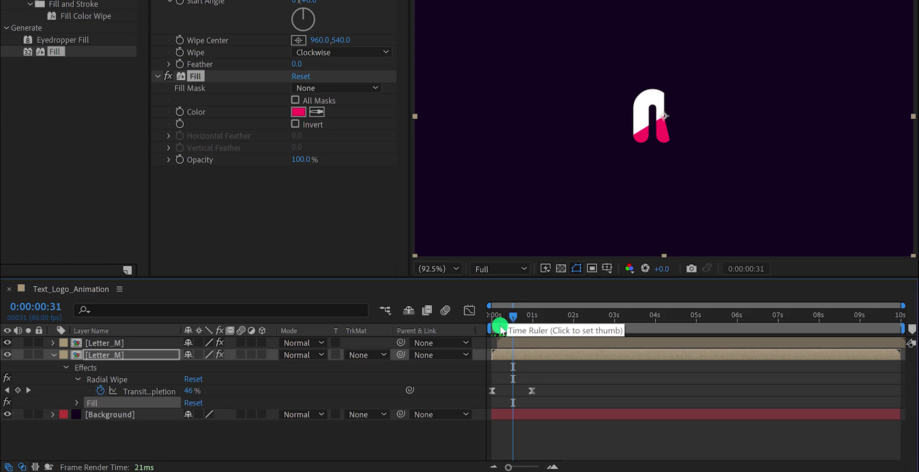
left_click(502, 344)
key("Delete")
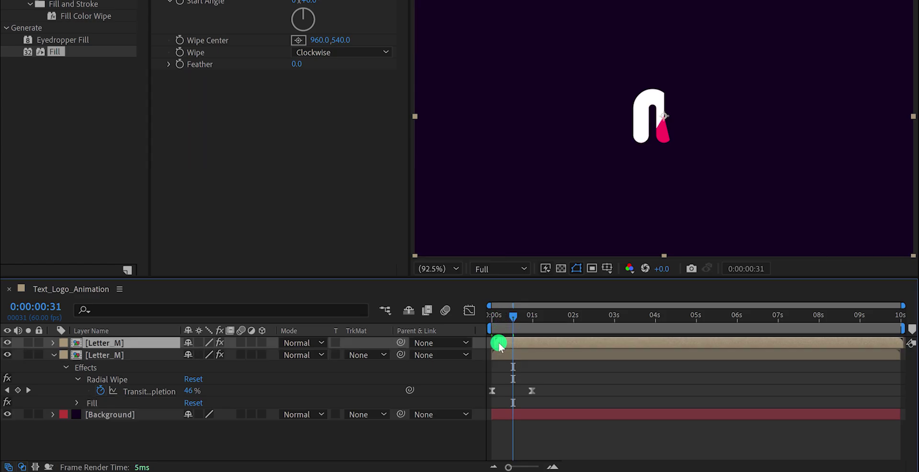
left_click_drag(497, 318, 519, 318)
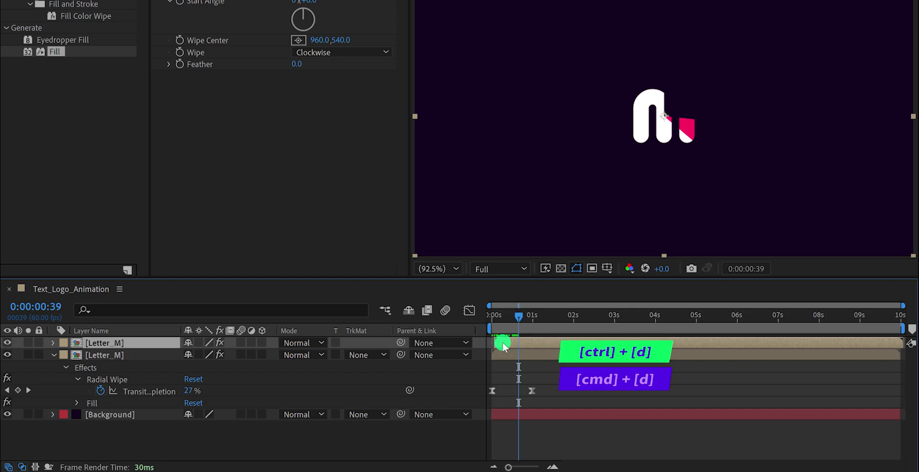
key("ctrl+d")
left_click_drag(501, 343, 507, 367)
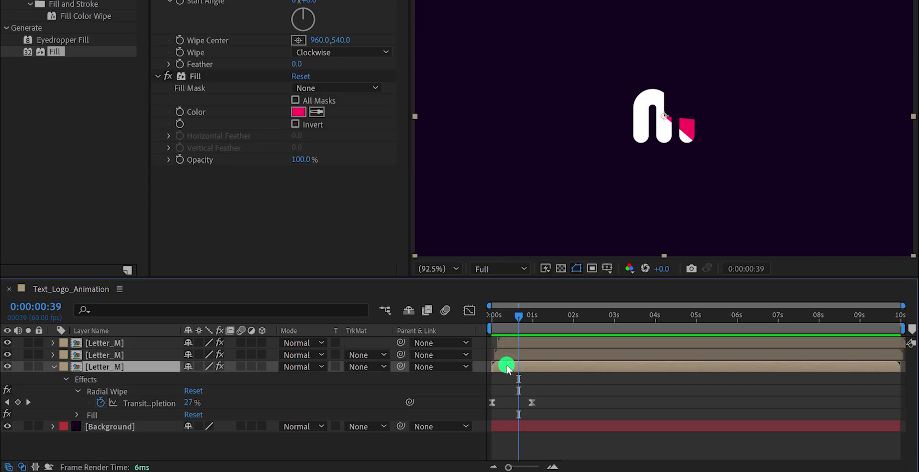
Step: Apply the Fill effect to the middle Letter_M layer, set its color to yellow and preview the staggered wipe
left_click(508, 355)
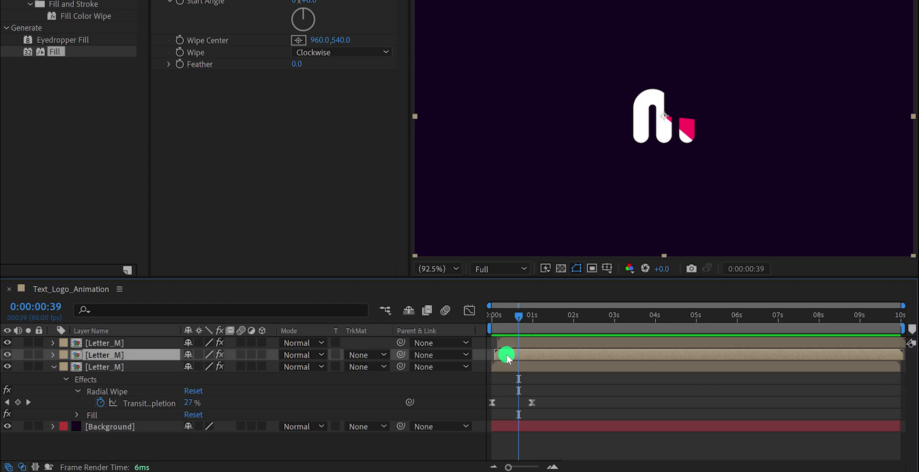
left_click_drag(54, 52, 209, 115)
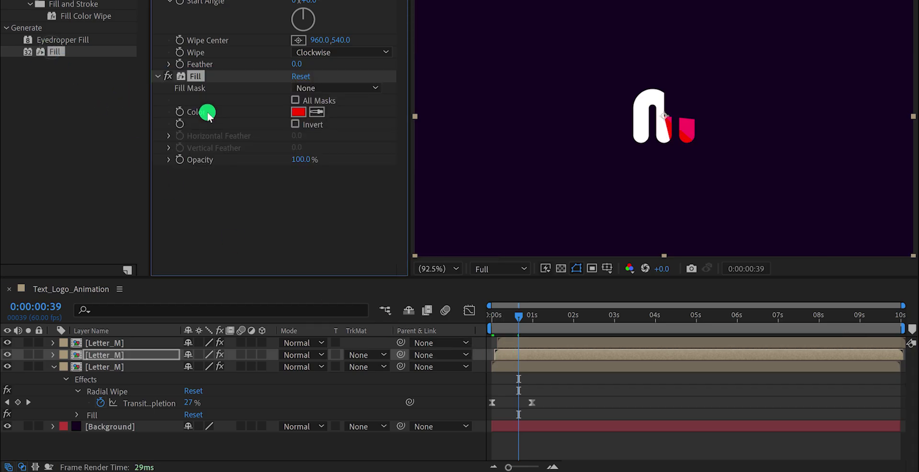
left_click(297, 113)
left_click_drag(404, 246, 414, 257)
left_click_drag(405, 179, 413, 252)
left_click(494, 125)
key("space")
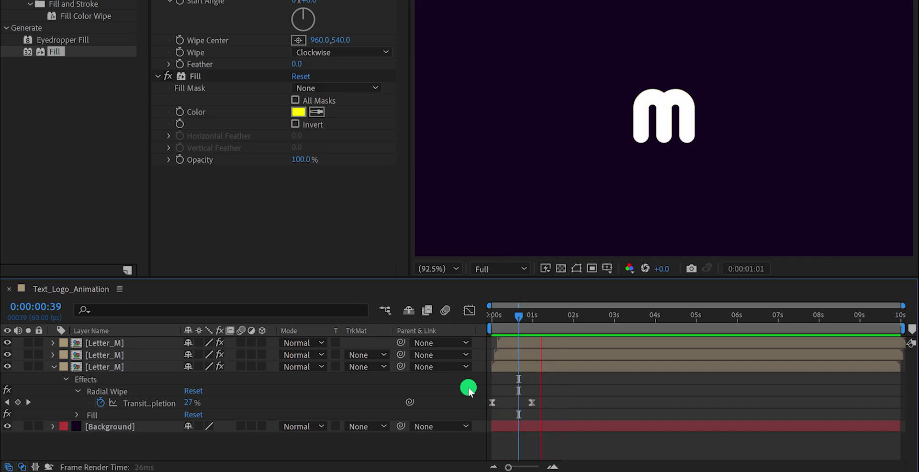
mouse_move(522, 314)
left_mouse_down()
mouse_move(489, 320)
mouse_move(510, 323)
left_mouse_up()
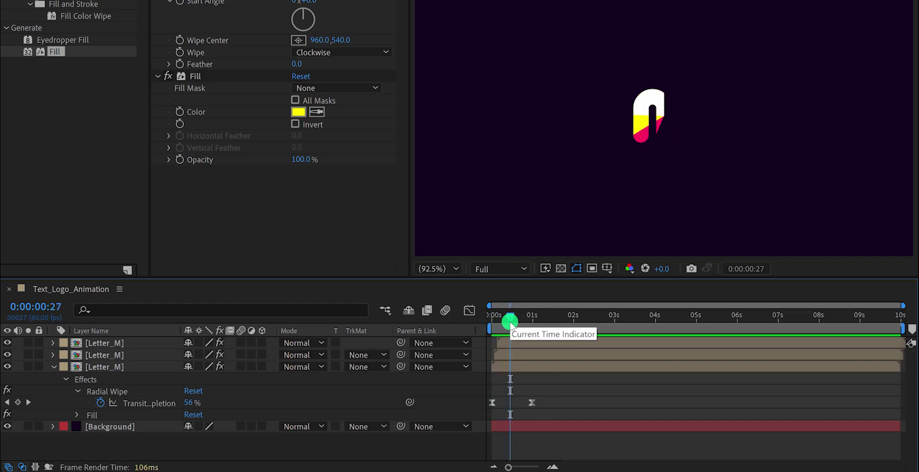
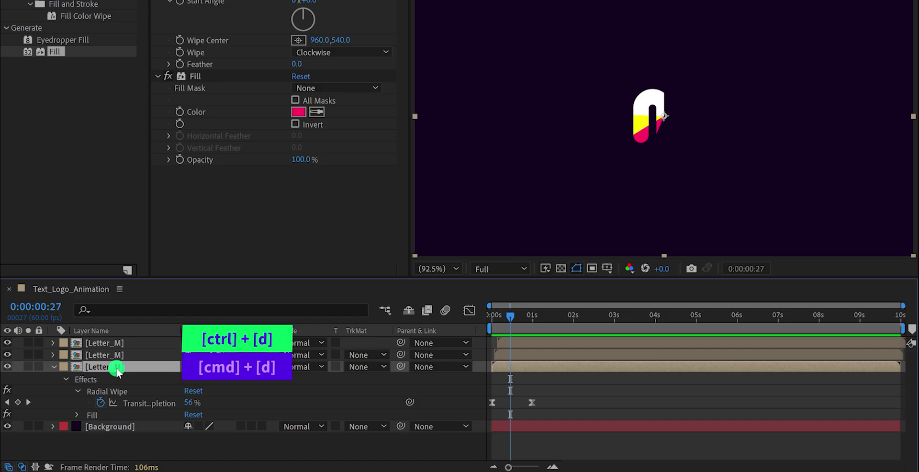
Step: Duplicate the pink Letter_M layer and remove the Radial Wipe and Fill effects from the lowest copy
key("ctrl+d")
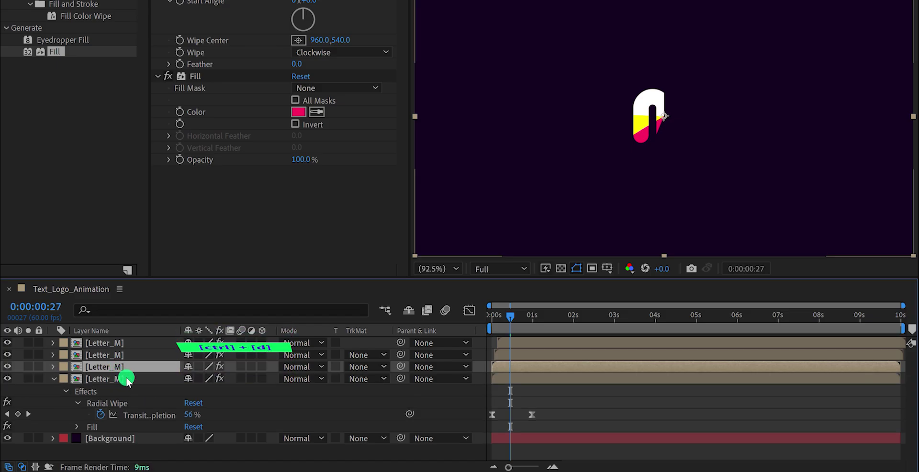
left_click(137, 379)
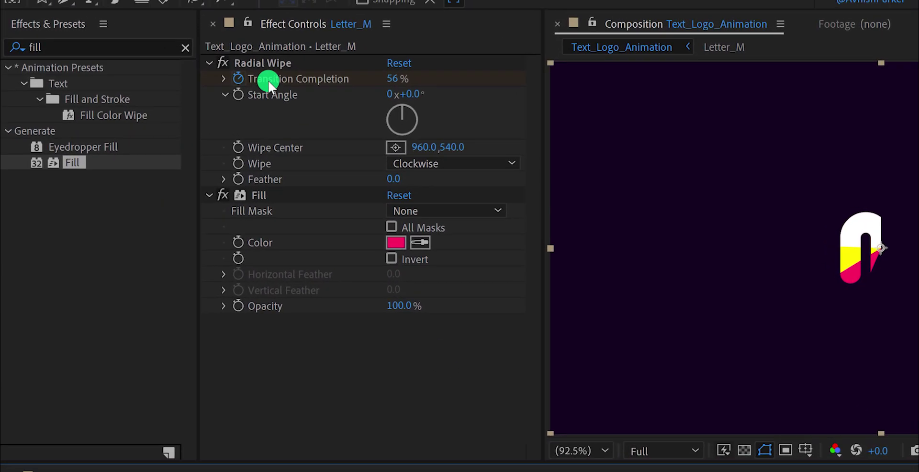
left_click(262, 62)
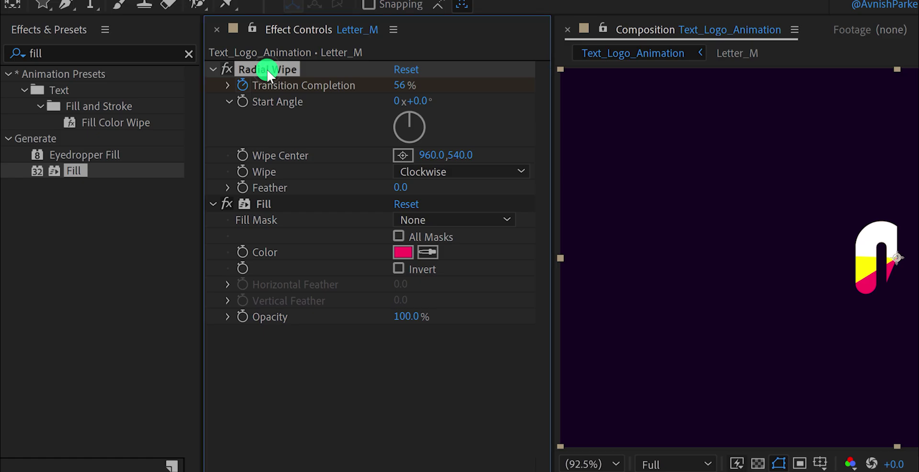
key("Delete")
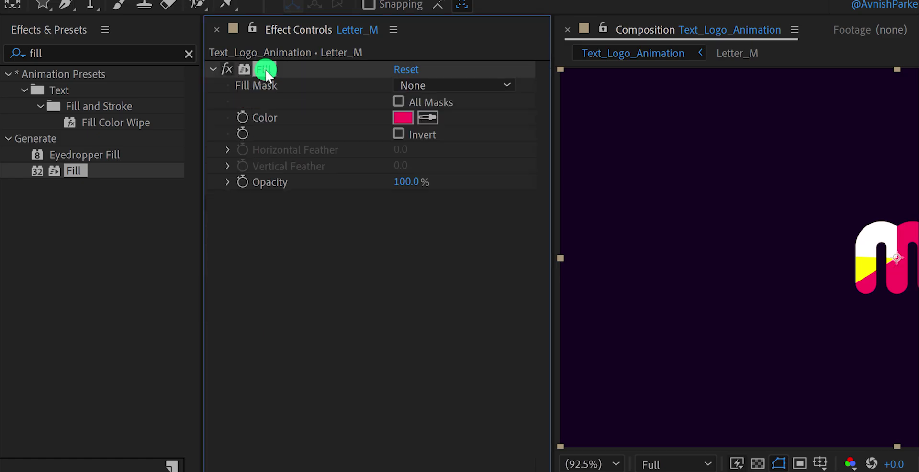
left_click(266, 71)
key("Delete")
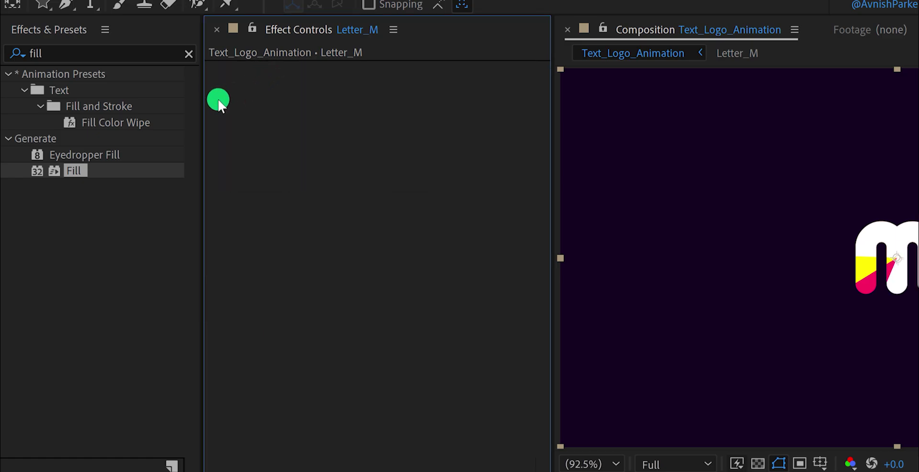
Step: Find the Vegas effect and apply it to the lowest Letter_M layer
left_click(100, 53)
double_click(100, 54)
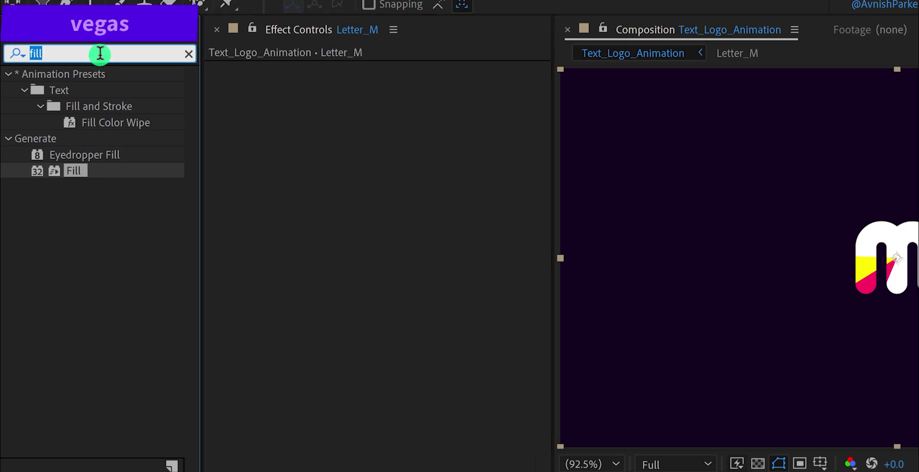
type("vegas")
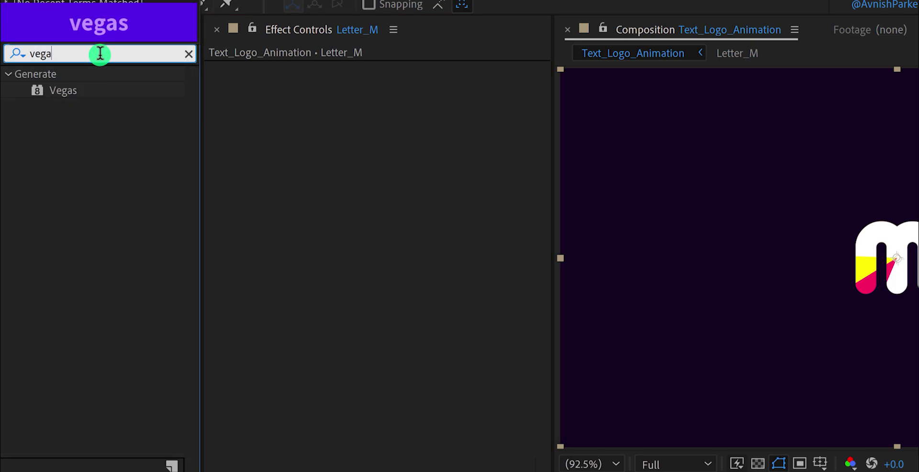
left_click_drag(60, 92, 287, 131)
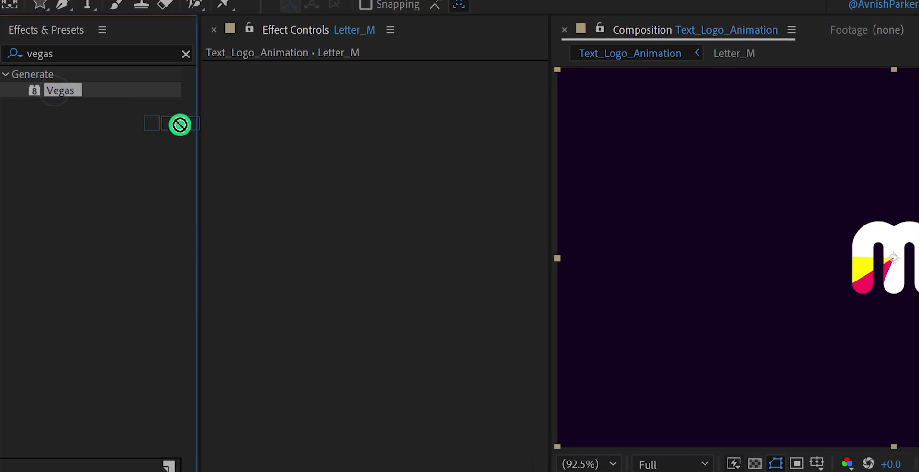
left_click_drag(220, 130, 221, 131)
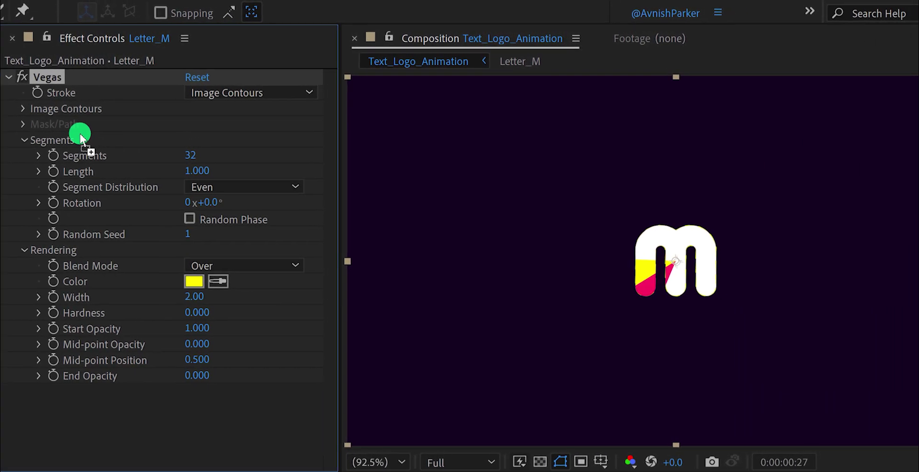
Step: Set the Vegas effect's Blend Mode to Transparent and its Segments to 1
left_click(224, 266)
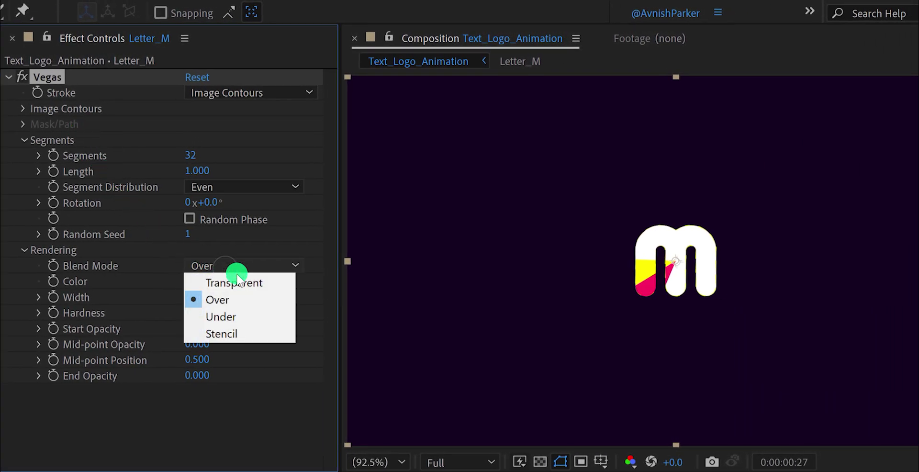
left_click(238, 282)
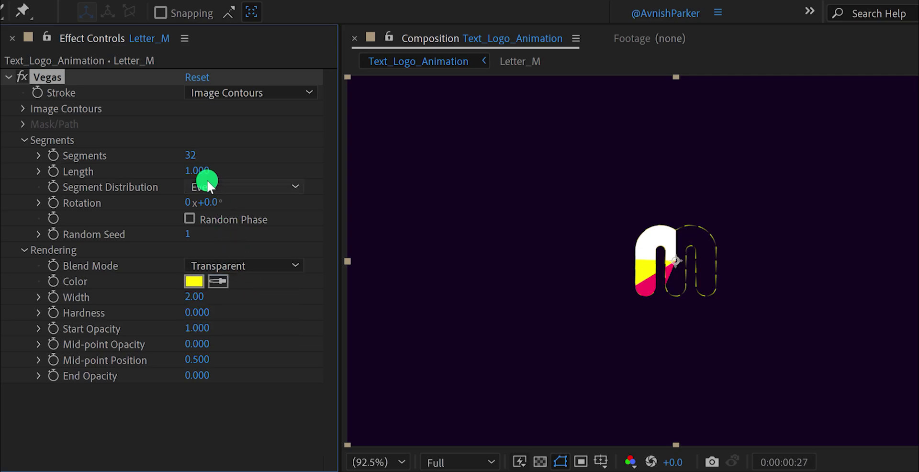
left_click(190, 155)
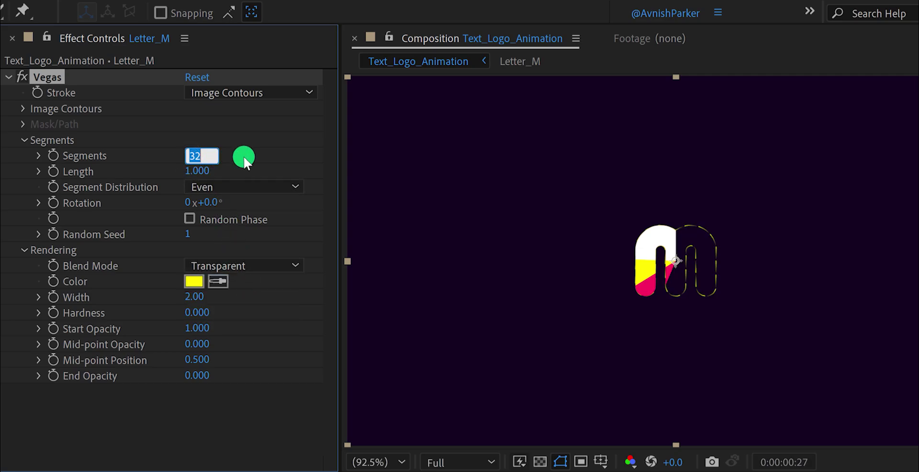
type("1")
key("Return")
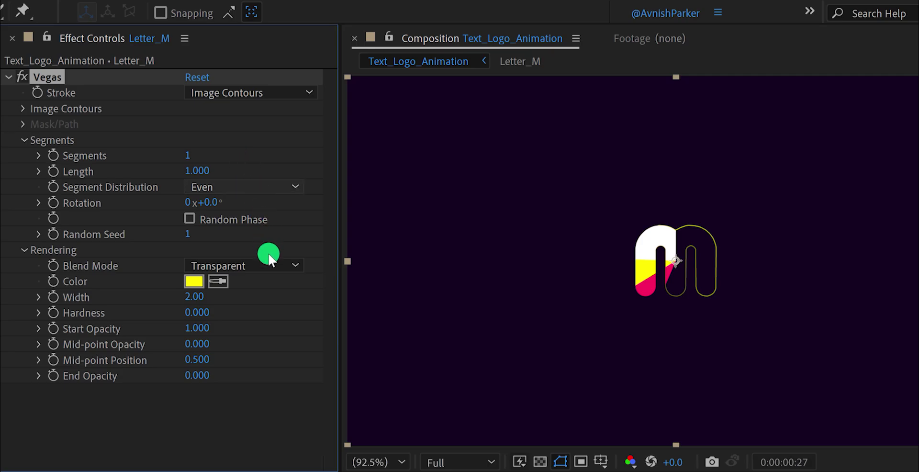
Step: Set the Vegas effect's Hardness to 0.5, and try out its Rotation, undoing that trial change
left_click(198, 313)
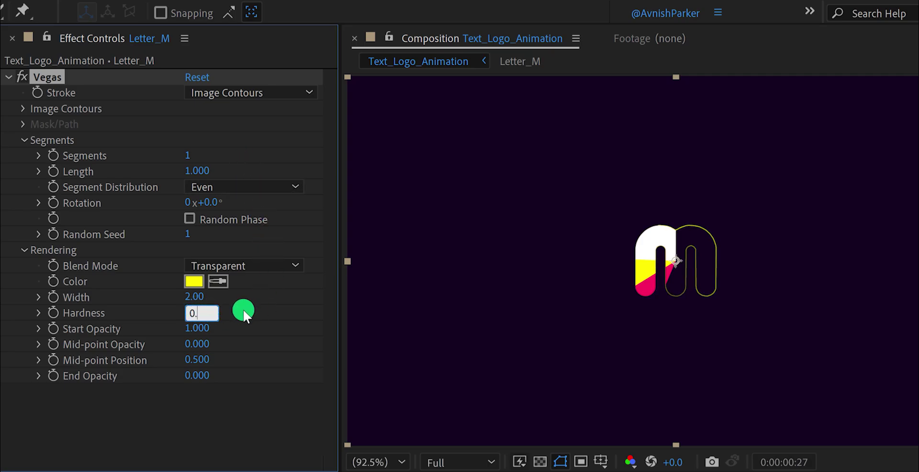
type("0.5")
key("Return")
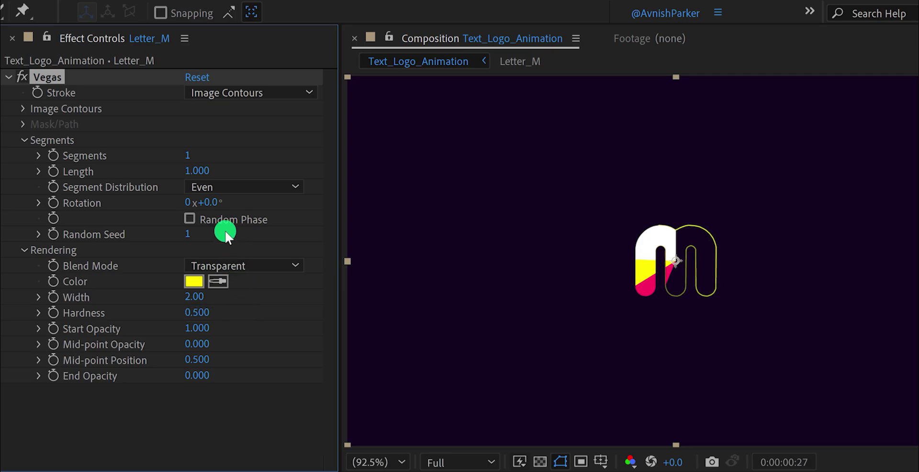
mouse_move(213, 202)
left_mouse_down()
mouse_move(303, 202)
mouse_move(267, 204)
left_mouse_up()
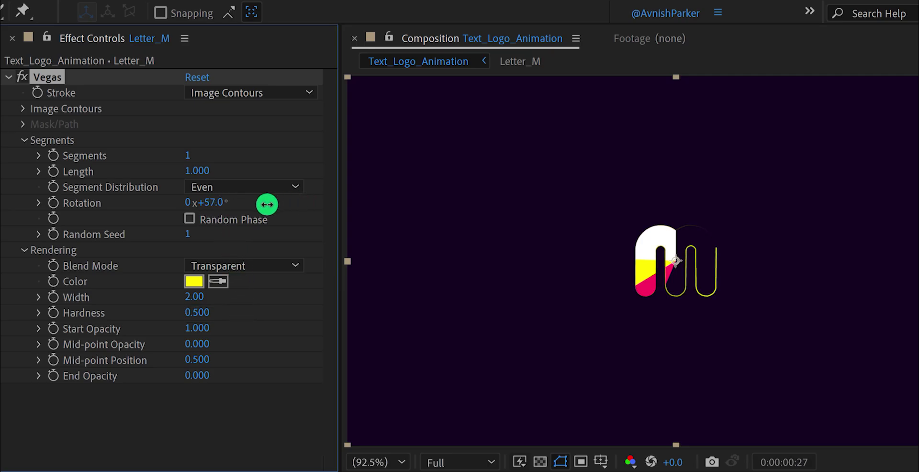
key("ctrl+z")
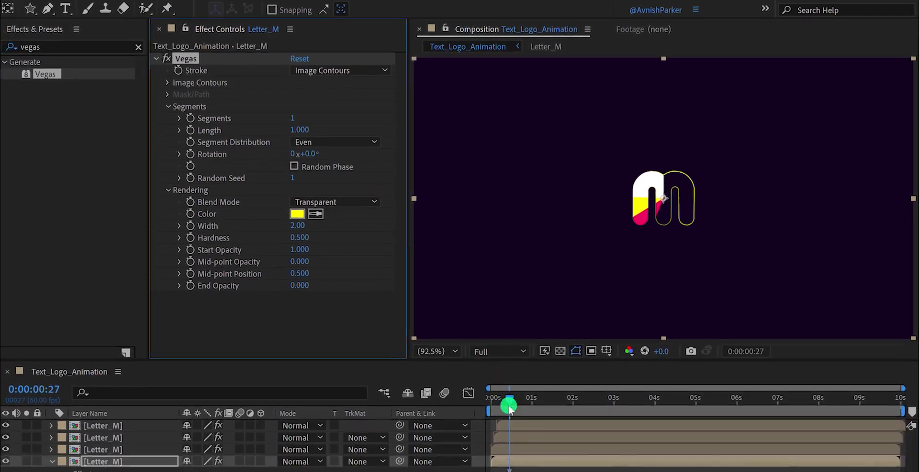
Step: At 0:00:00:00, start keyframing the Vegas effect's Length and Rotation, with Length set to 0
left_click_drag(510, 407, 479, 402)
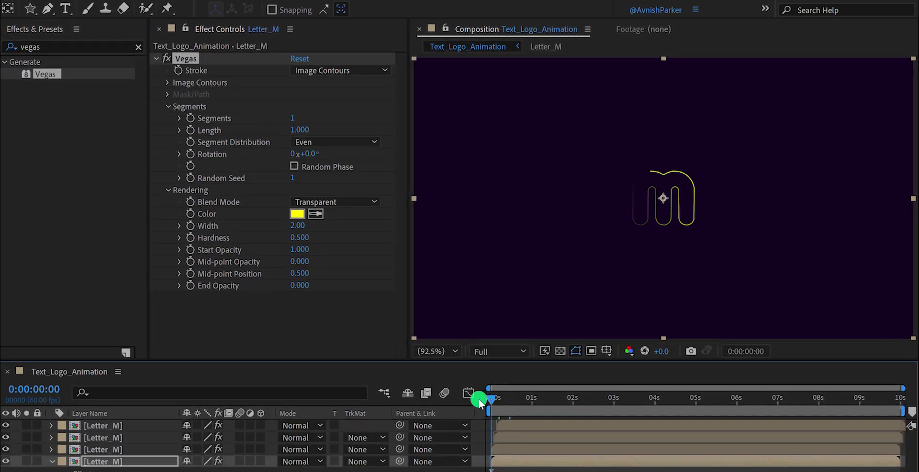
left_click(190, 130)
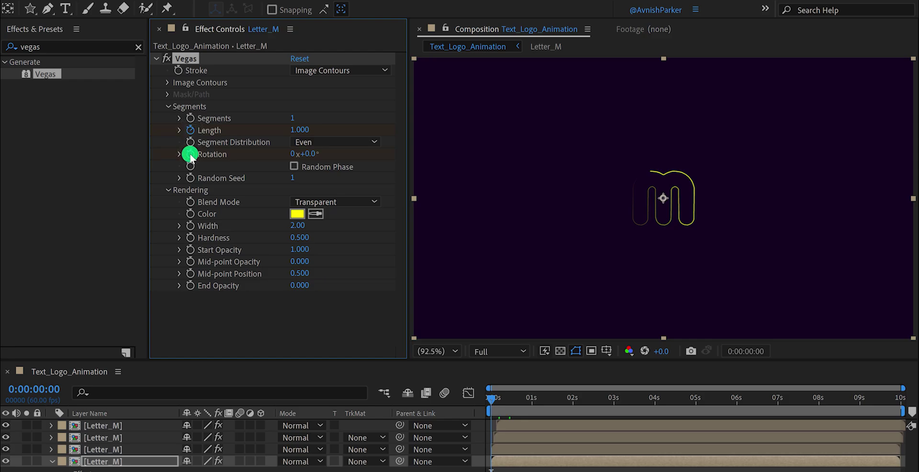
left_click(300, 131)
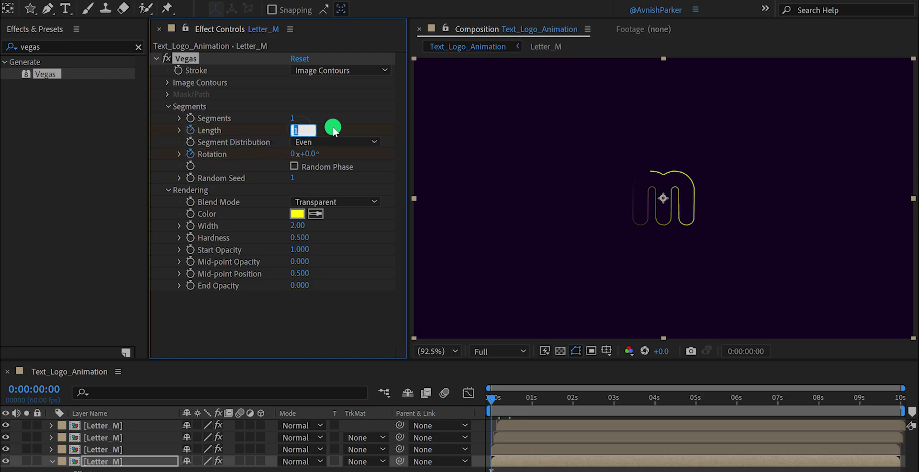
type("0")
key("Return")
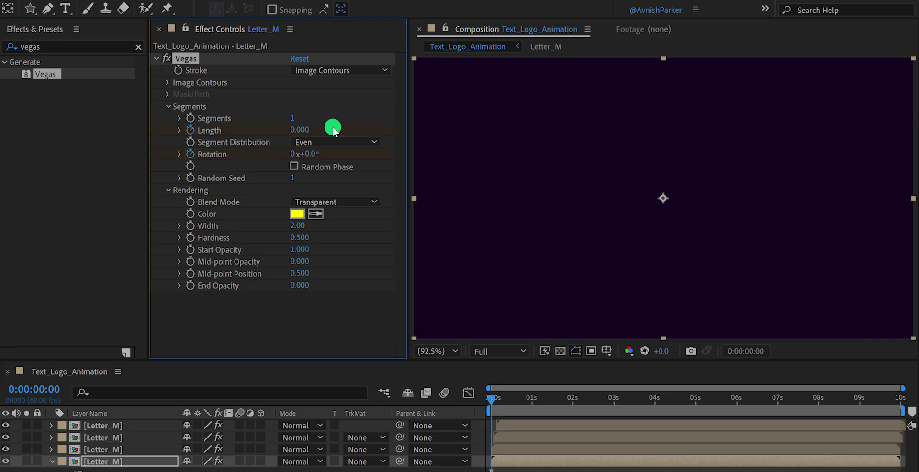
Step: At 0:00:01:01, keyframe the Vegas effect's Length at 0.7 and its Rotation at one full revolution
left_click(532, 400)
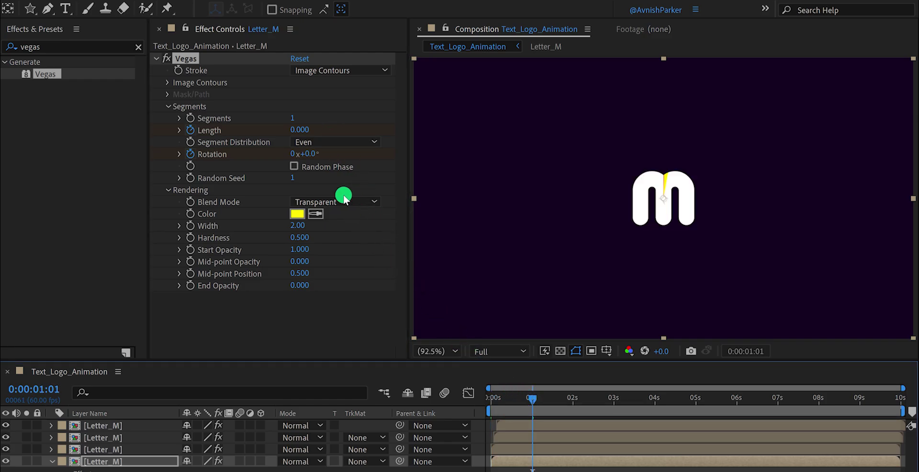
left_click(302, 130)
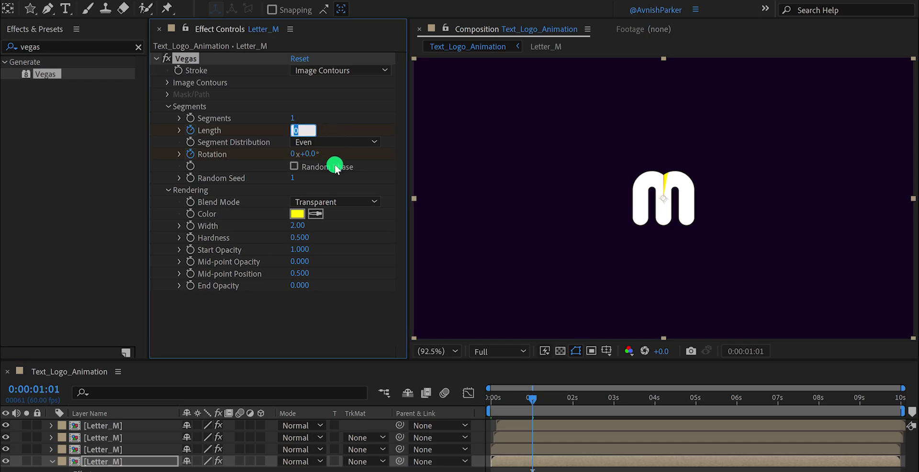
type(".7")
key("Return")
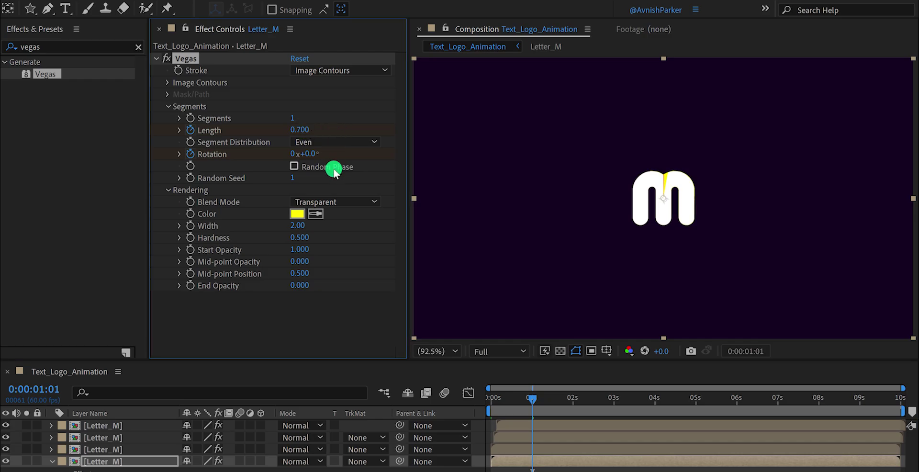
left_click(292, 155)
type("1")
key("Return")
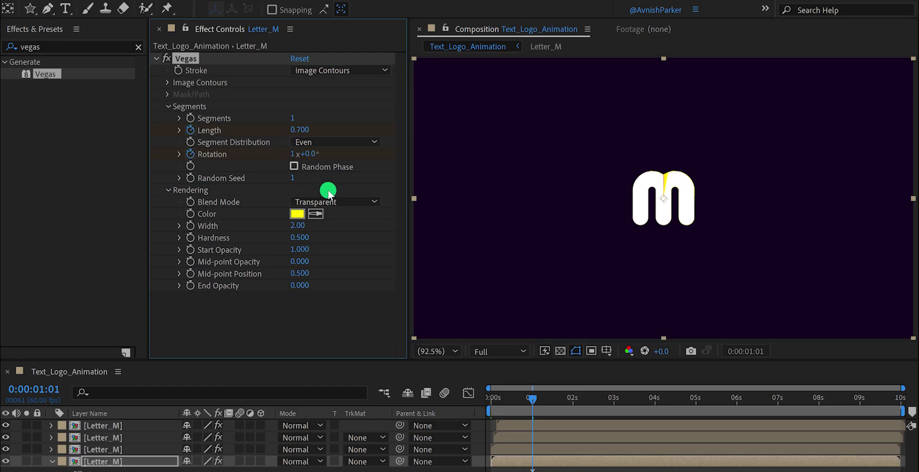
Step: Enable Random Phase on the Vegas effect with a Random Seed of 4, and preview the stroke animation
mouse_move(499, 403)
left_mouse_down()
mouse_move(522, 406)
mouse_move(480, 411)
mouse_move(498, 420)
mouse_move(504, 408)
left_mouse_up()
left_click(643, 196)
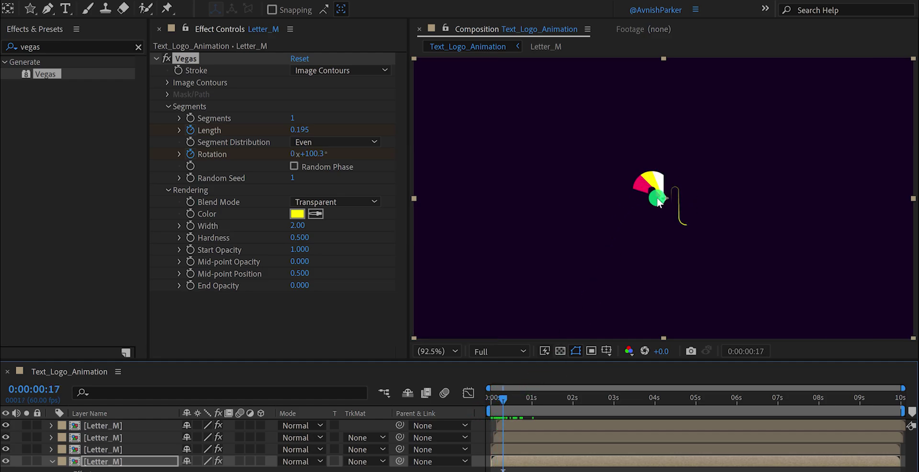
left_click(293, 178)
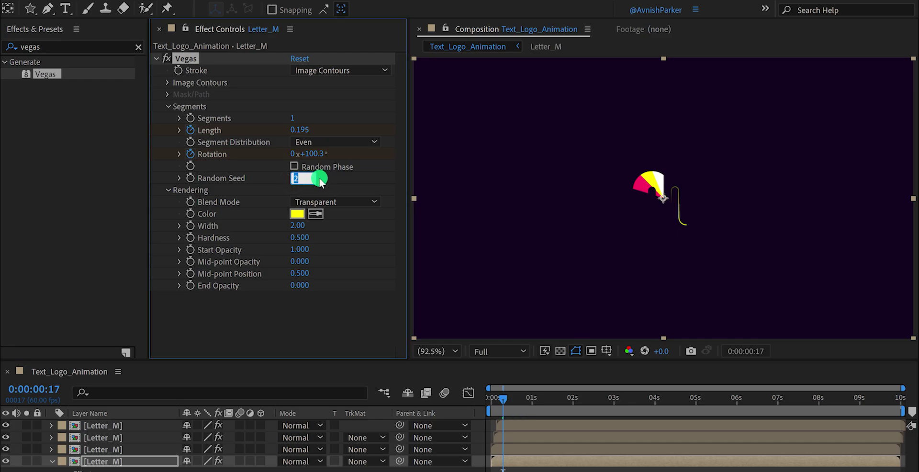
type("2")
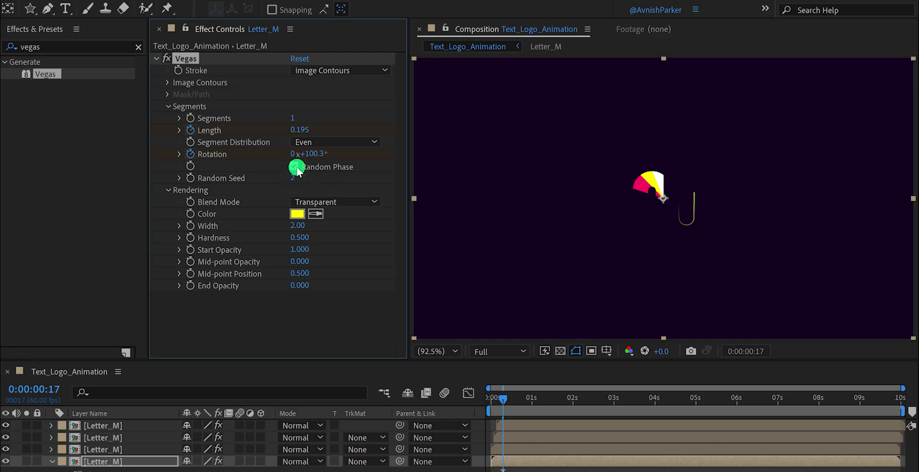
left_click(292, 180)
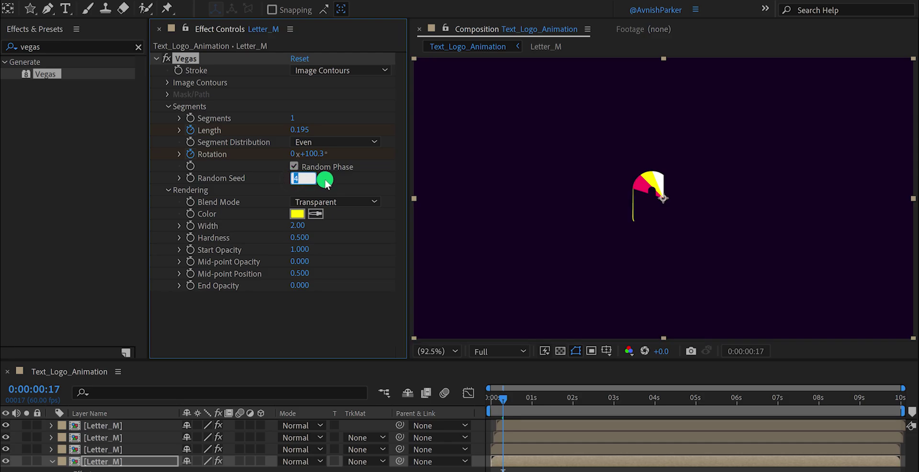
type("4")
key("Return")
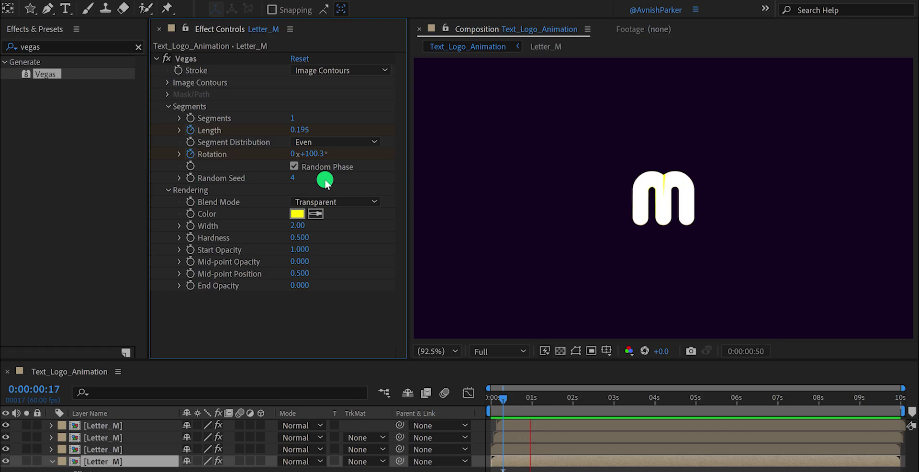
key("space")
left_click(492, 398)
left_click_drag(500, 407, 513, 410)
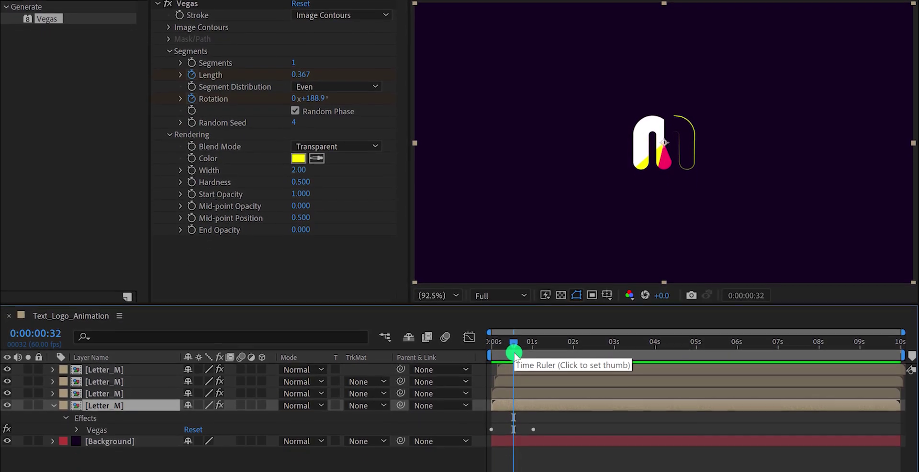
Step: Reveal the lowest Letter_M layer's keyframes and move its second Length keyframe earlier, to about 0.75 seconds
key("u")
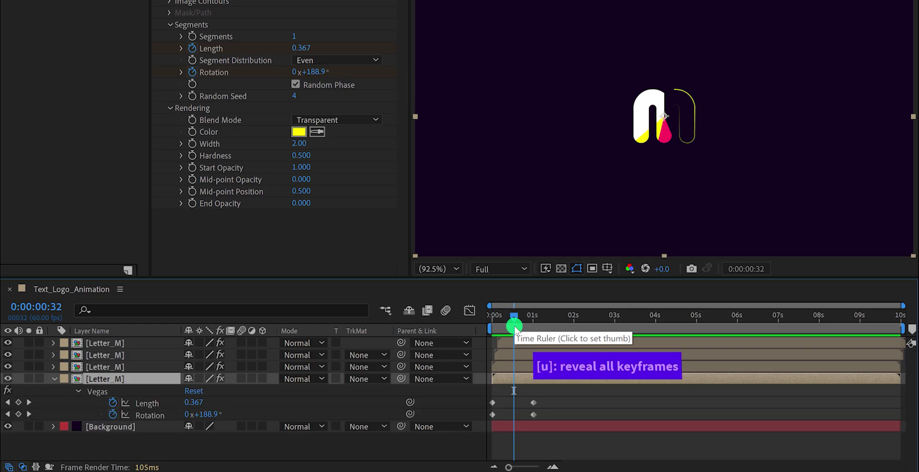
left_click_drag(514, 317, 558, 317)
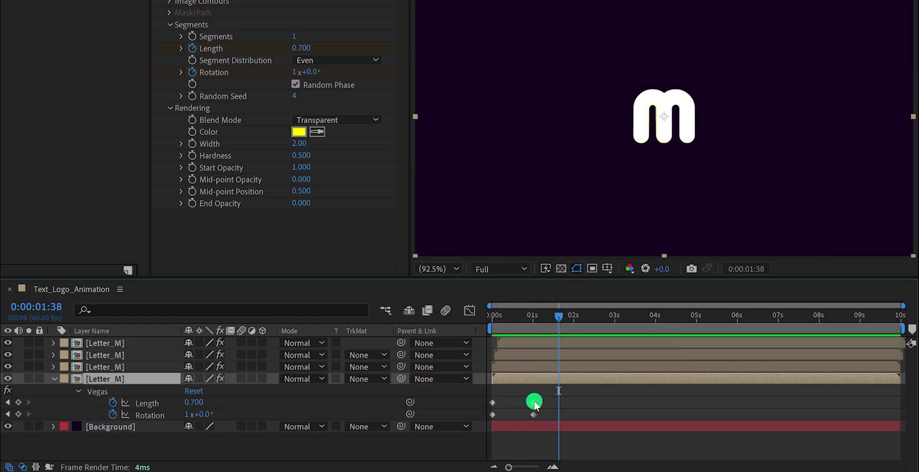
left_click_drag(536, 405, 523, 403)
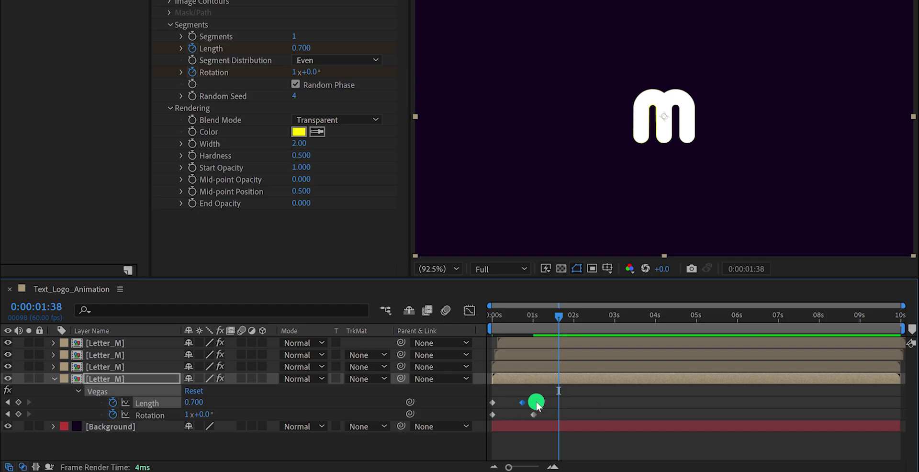
Step: Add a Vegas Length keyframe of 0 at 0:00:01:30 and preview the animation
left_click_drag(558, 316, 553, 318)
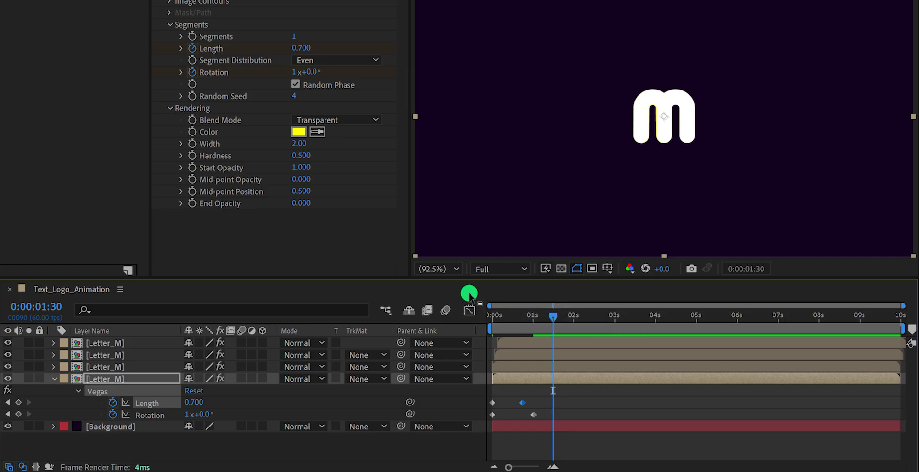
left_click(194, 402)
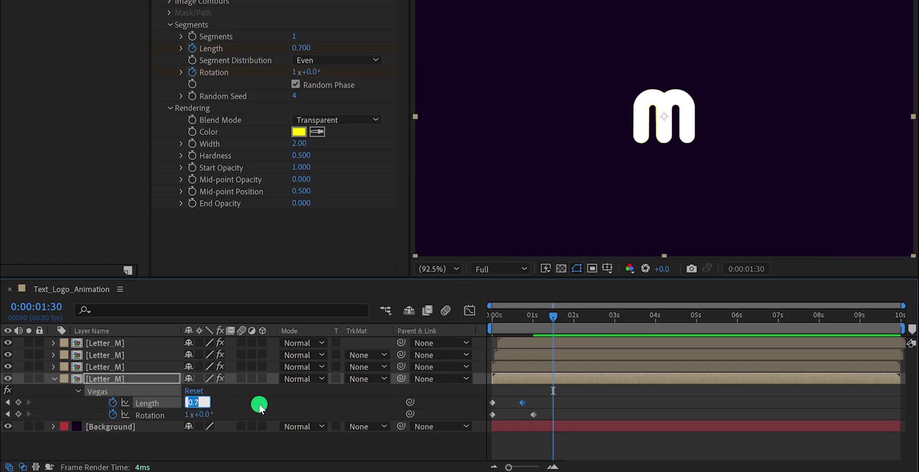
type("0")
key("Return")
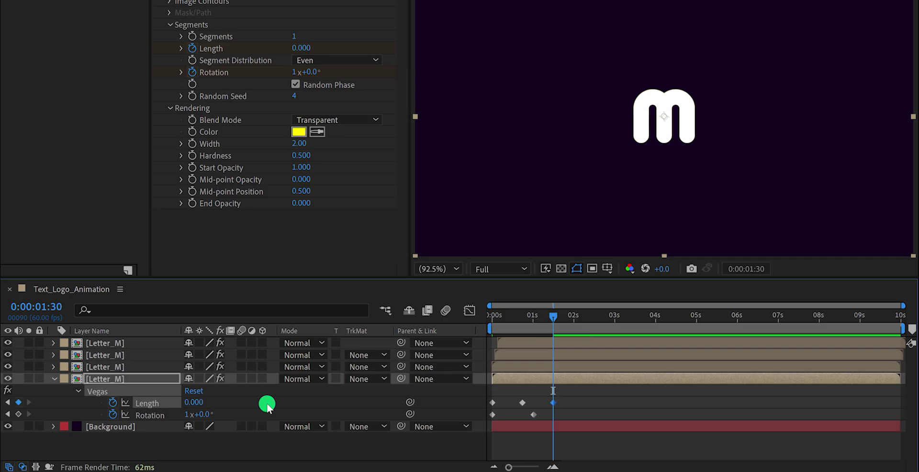
key("space")
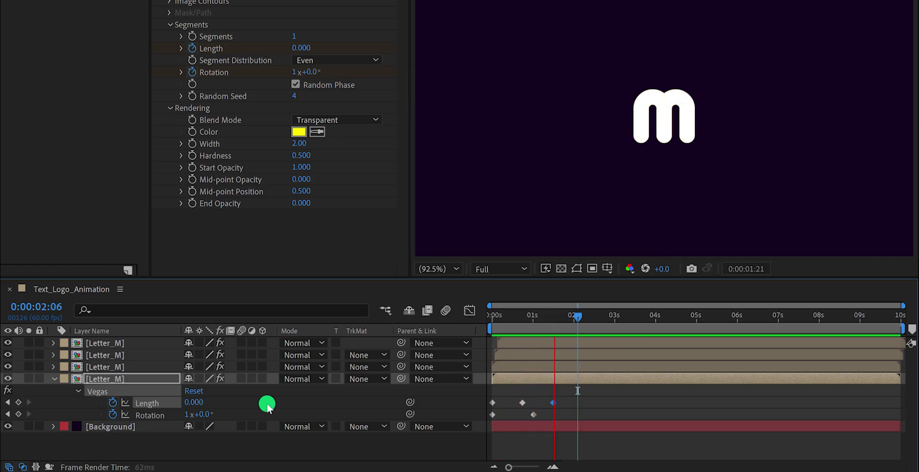
Step: Apply Easy Ease to all Length and Rotation keyframes of the lowest Letter_M layer, preview the result and collapse the layer
left_click(577, 393)
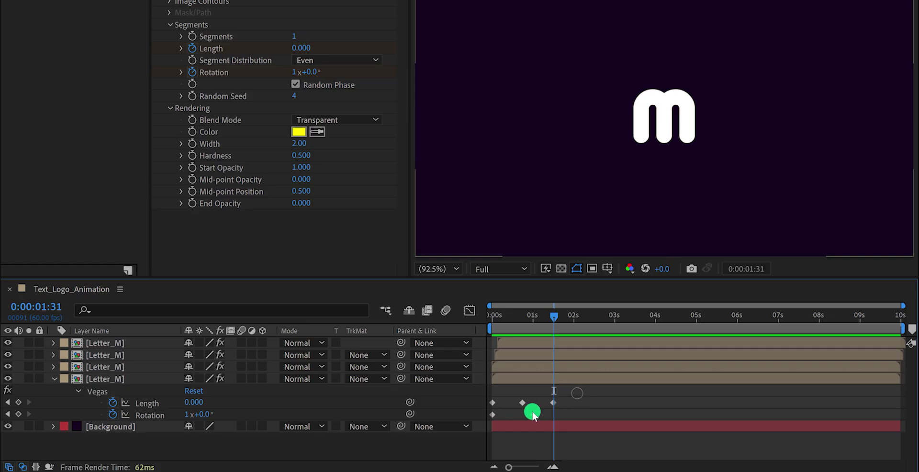
left_click_drag(578, 392, 483, 420)
key("F9")
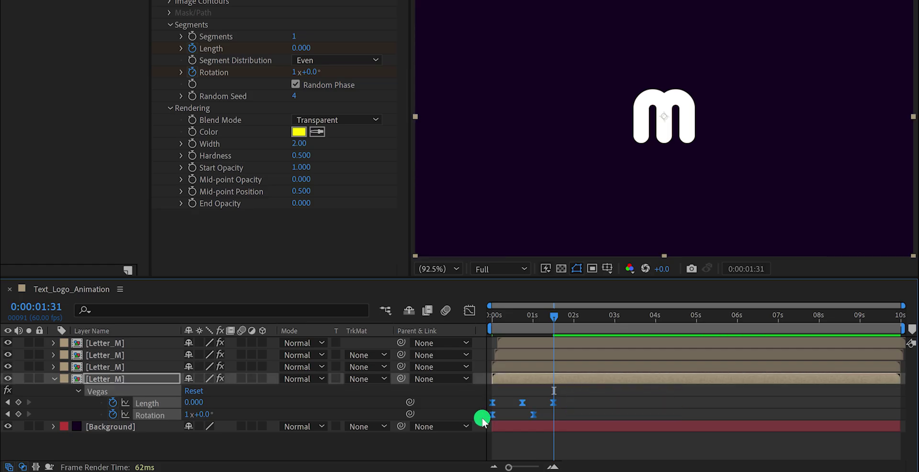
left_click(481, 418)
key("space")
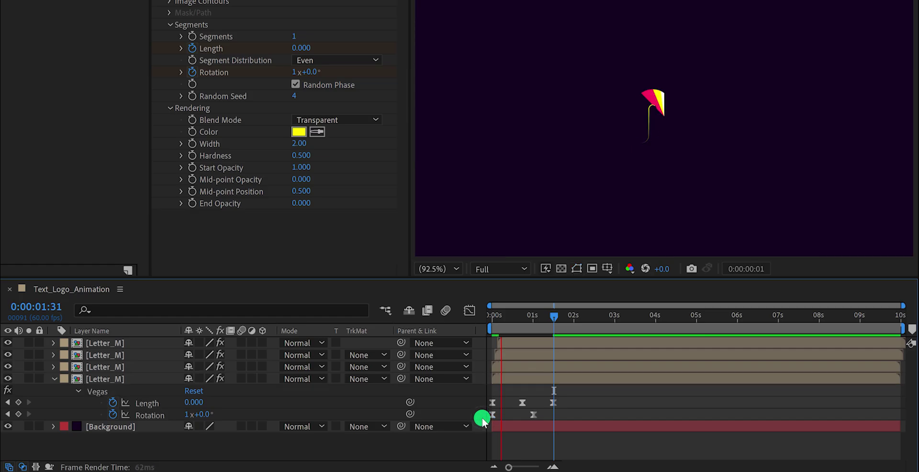
key("space")
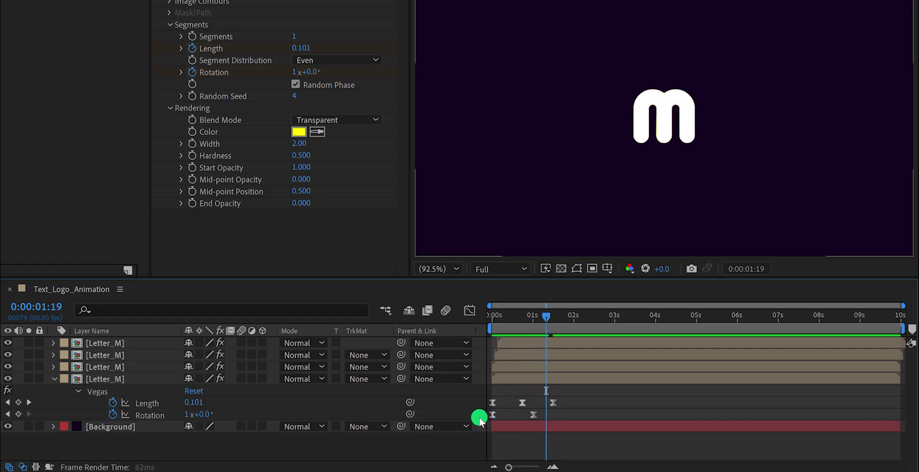
left_click(53, 379)
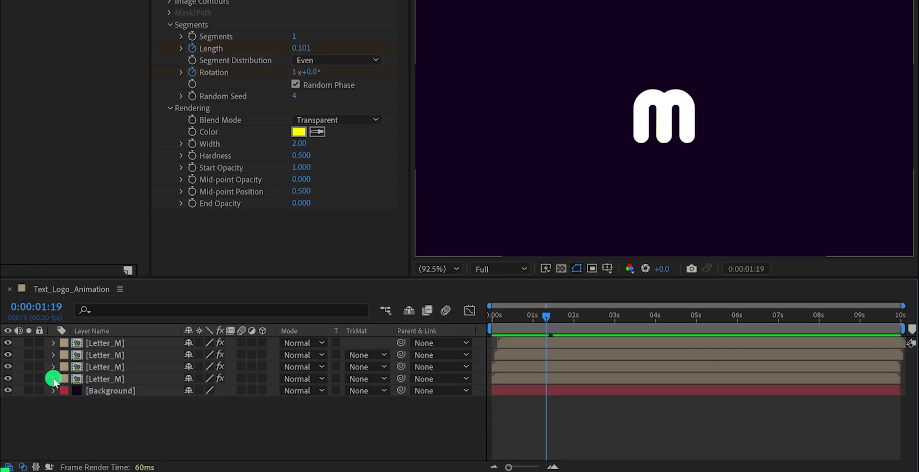
Step: Duplicate the topmost Letter_M layer and rename the copy Letter_O
left_click(109, 380)
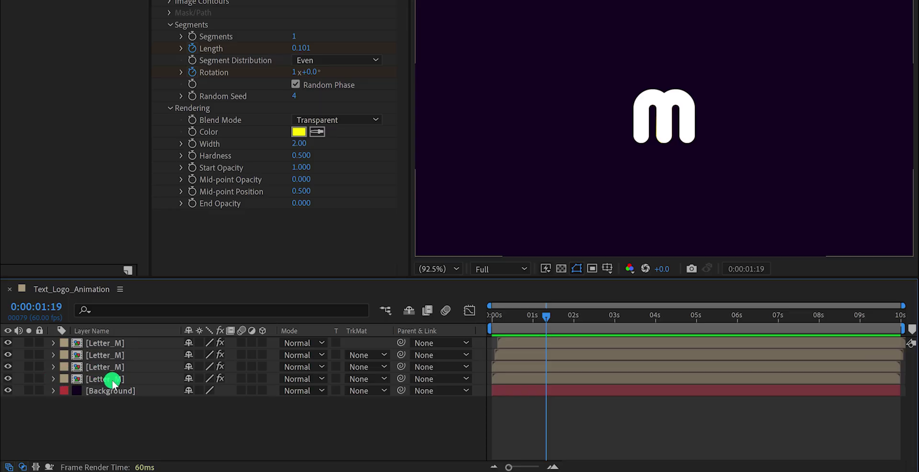
left_click(110, 379)
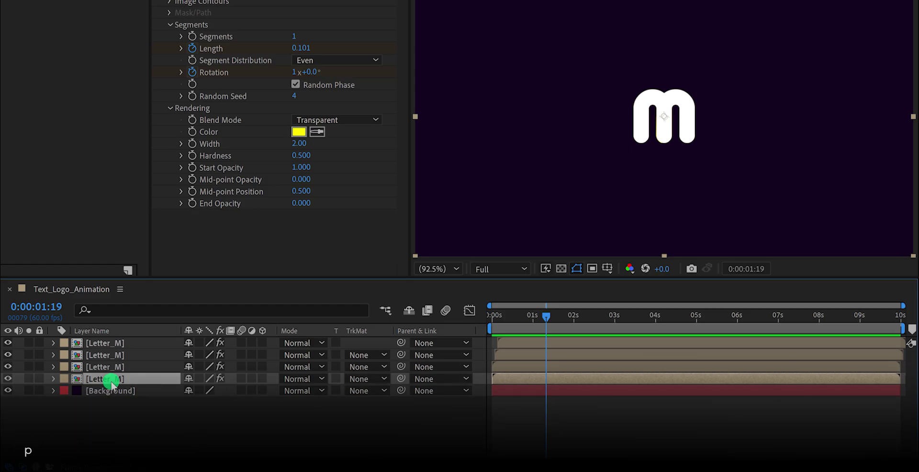
left_click(128, 343)
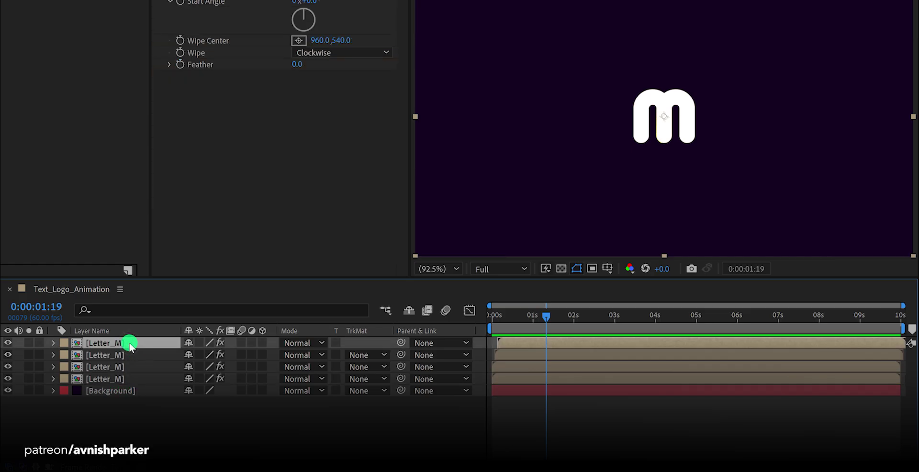
key("ctrl+d")
key("Return")
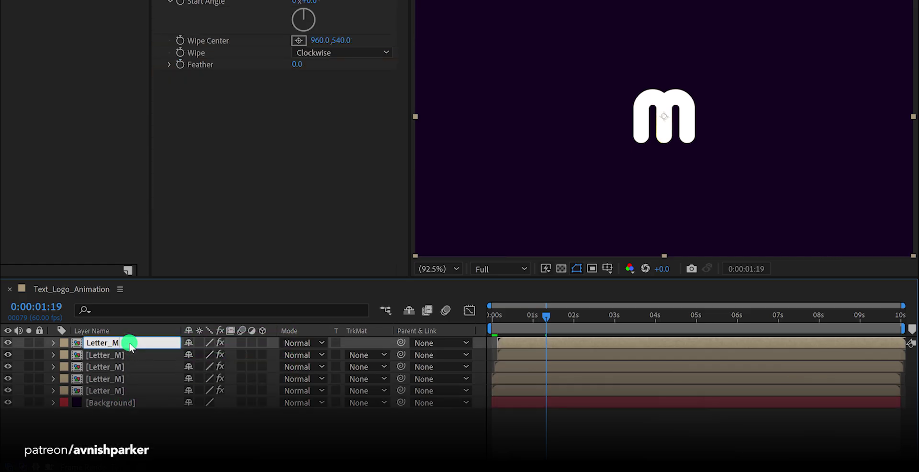
key("BackSpace")
type("O")
key("Return")
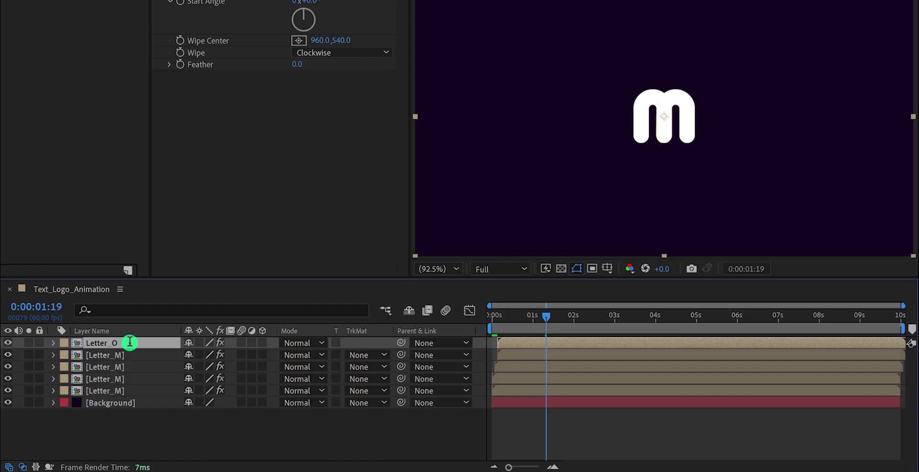
Step: Try to change the letter inside the Letter_O layer's source composition to "o" and return to Text_Logo_Animation
double_click(130, 344)
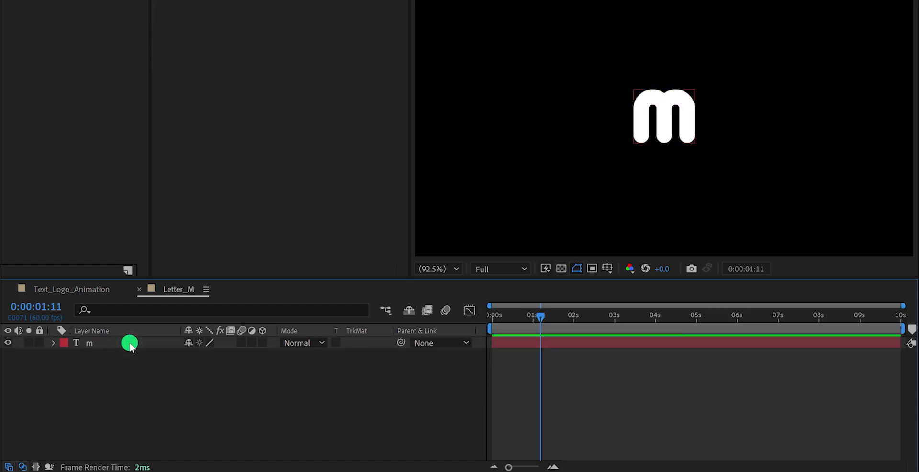
left_click(91, 344)
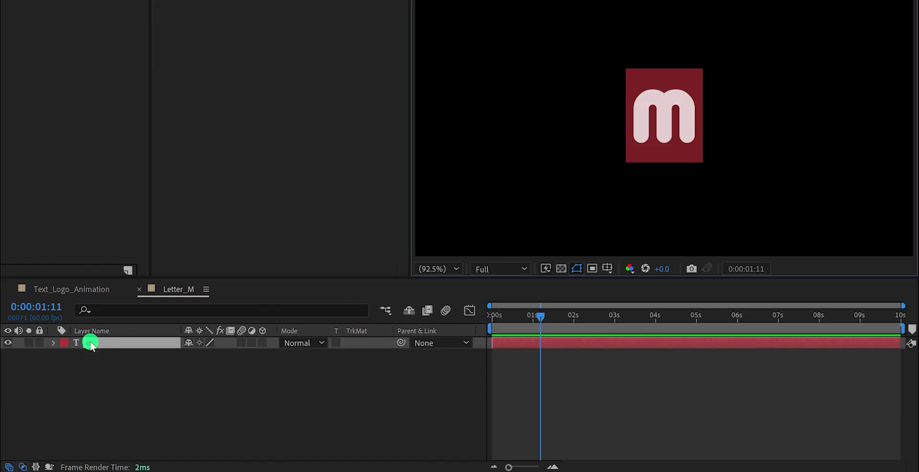
type("o")
left_click(109, 364)
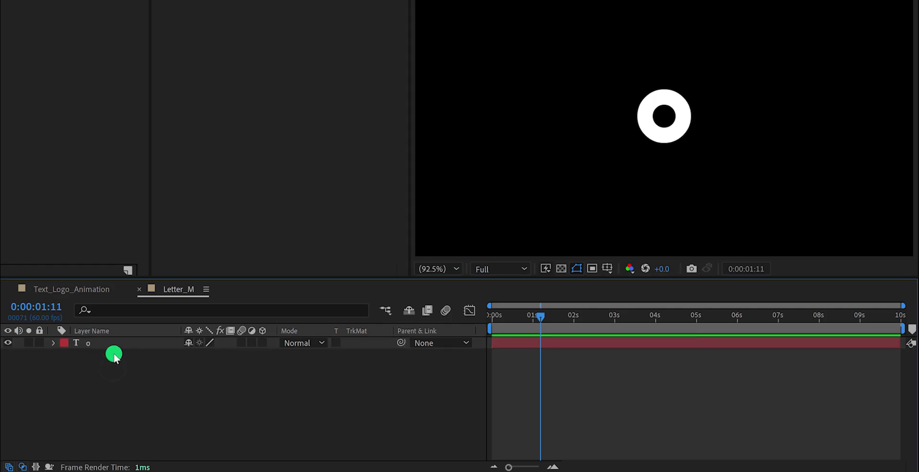
left_click(94, 289)
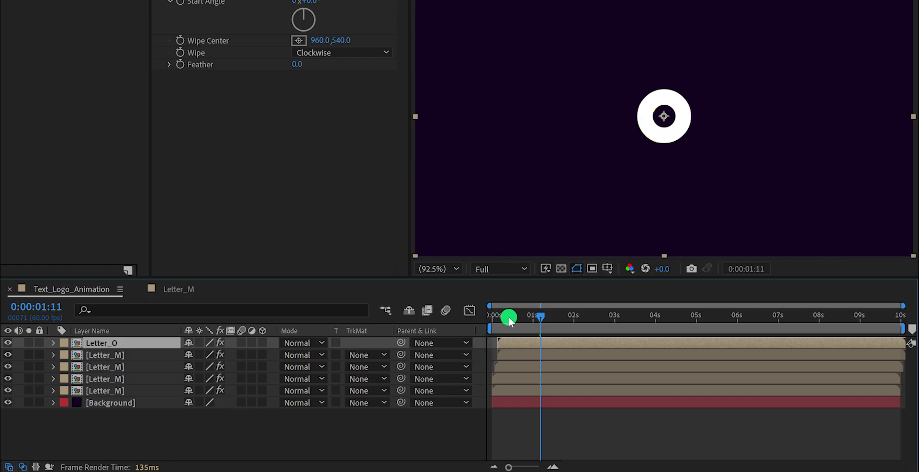
Step: Scrub through the start of Text_Logo_Animation to check the letter, and delete the Letter_O layer
left_click_drag(510, 317, 529, 317)
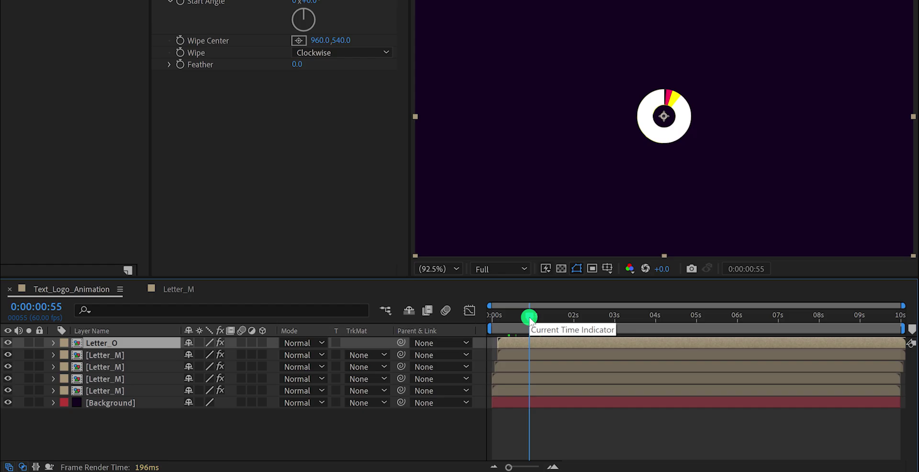
left_click_drag(530, 317, 546, 317)
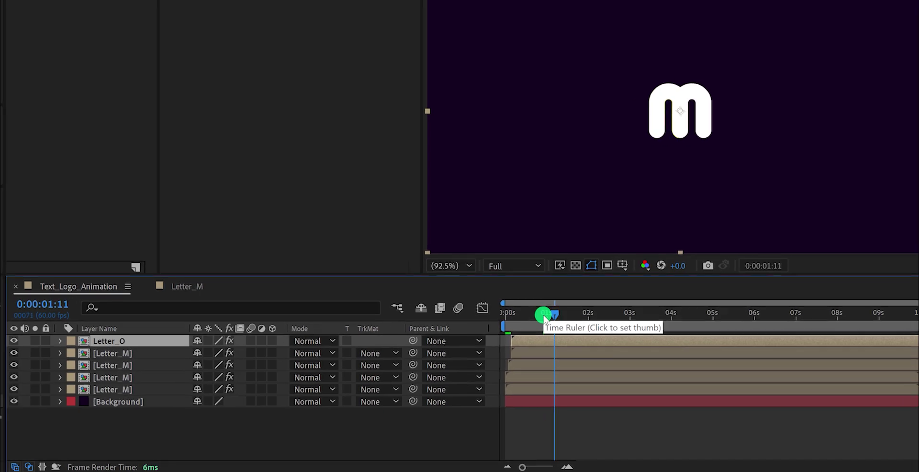
key("Delete")
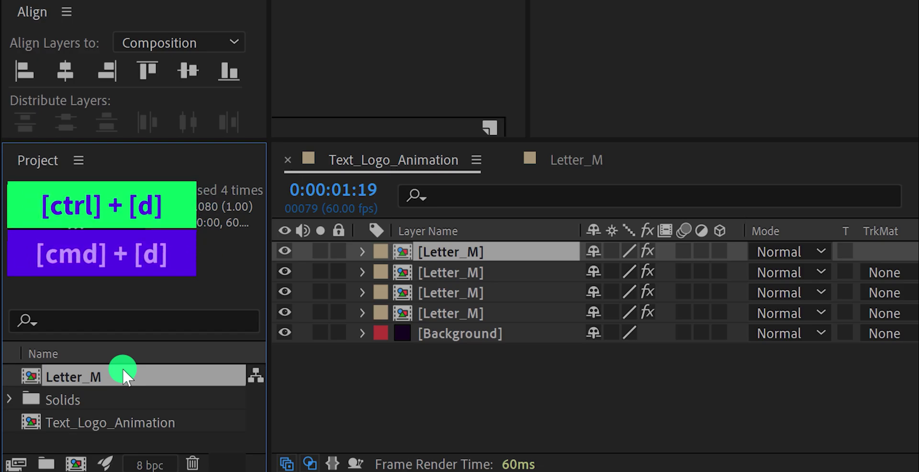
Step: Duplicate the Letter_M composition in the project and rename the copy Letter_O
key("ctrl+d")
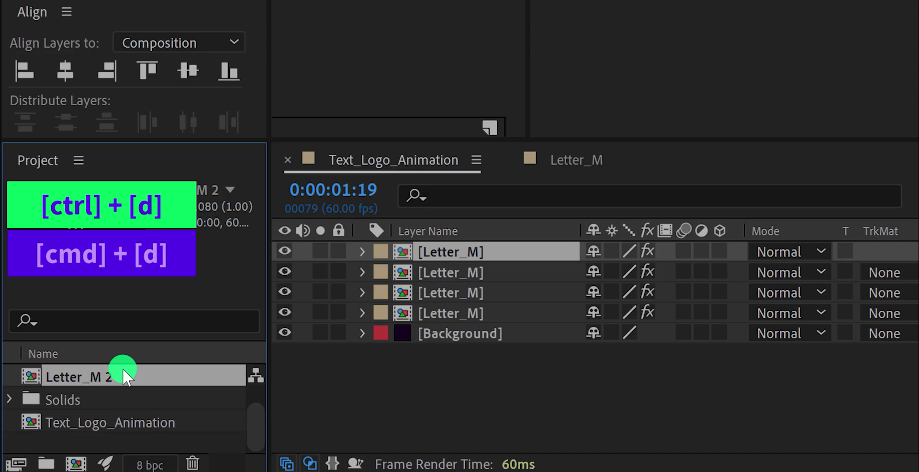
scroll(123, 369, "up", 1)
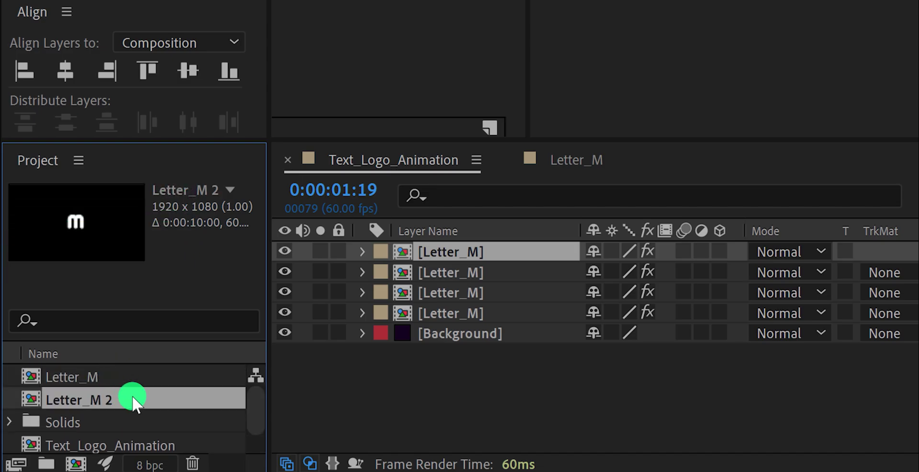
key("Return")
type("Letter_O")
key("Return")
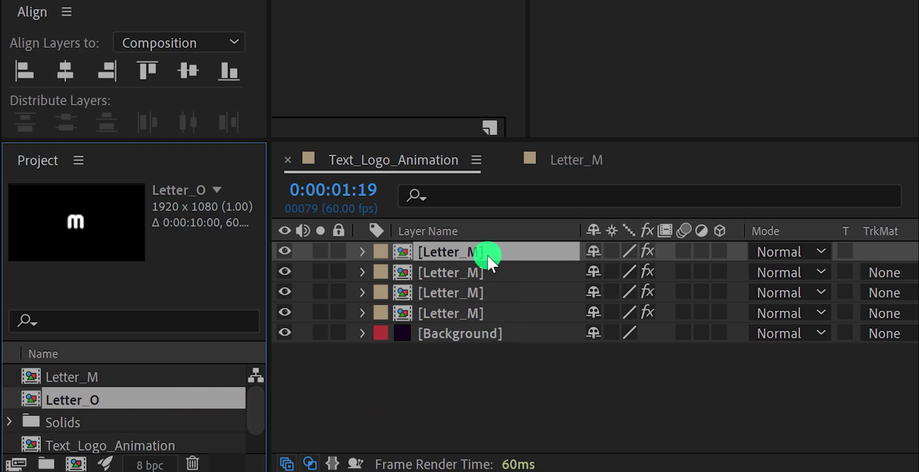
Step: Duplicate all four Letter_M layers and stack the four copies together above the originals
left_click(493, 313, "shift")
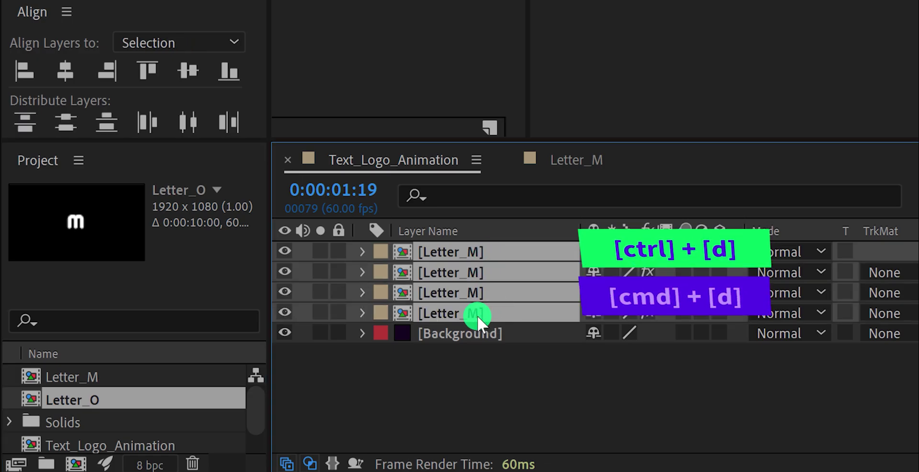
key("ctrl+d")
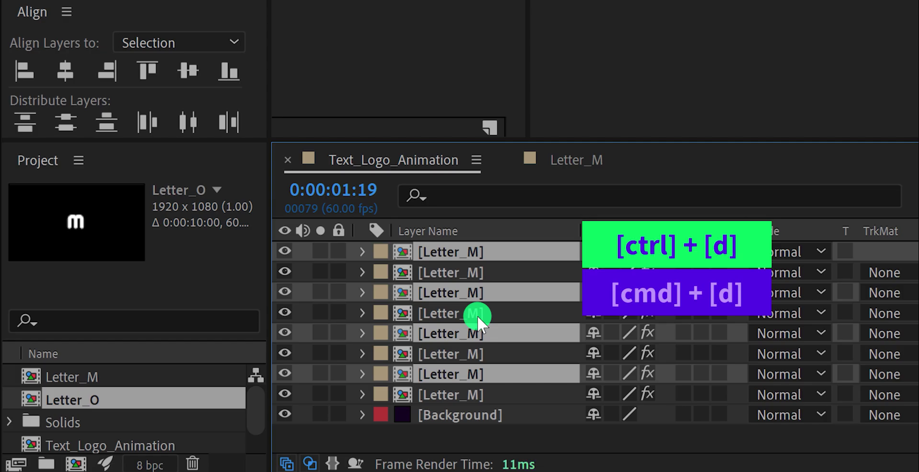
left_click_drag(481, 294, 480, 266)
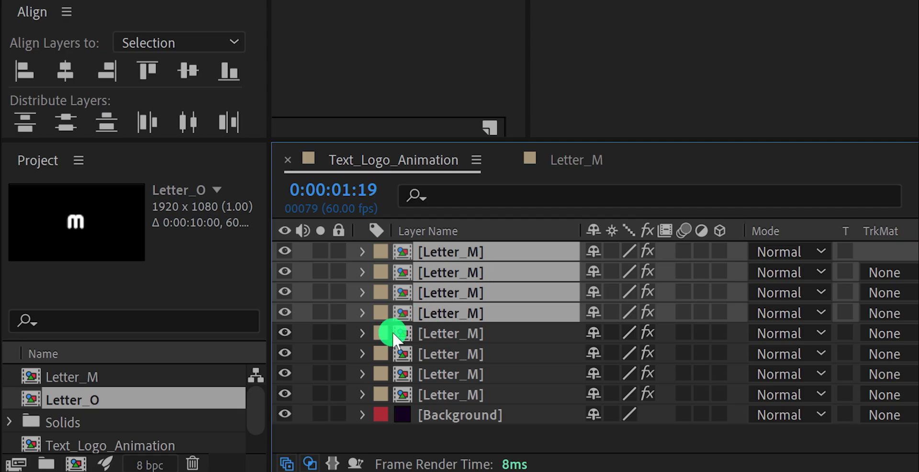
Step: Replace the source of the four copied Letter_M layers with the Letter_O composition
left_click(171, 396)
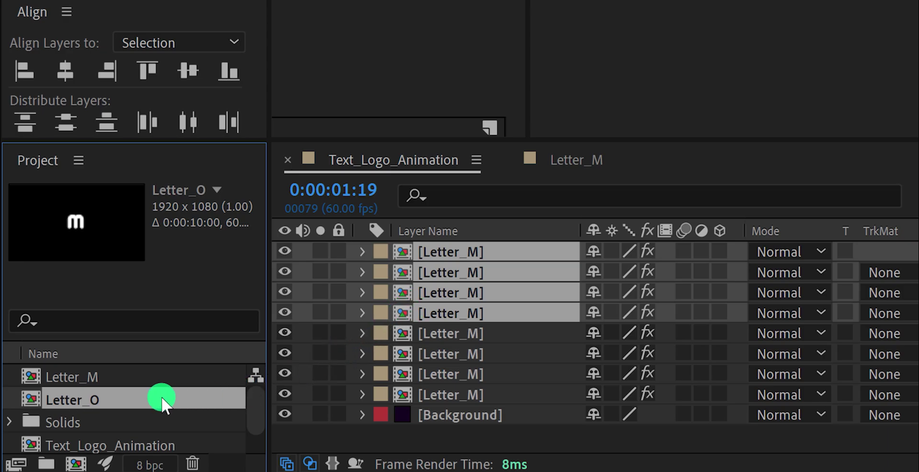
key("alt")
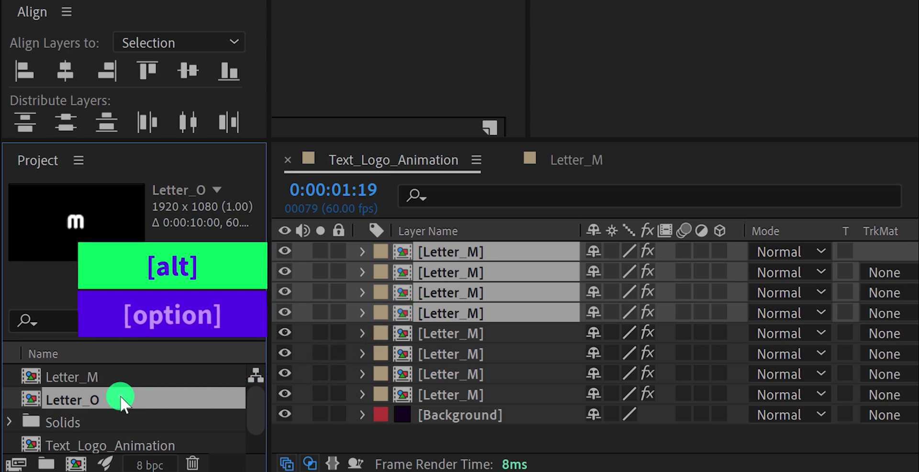
left_click_drag(121, 403, 473, 257)
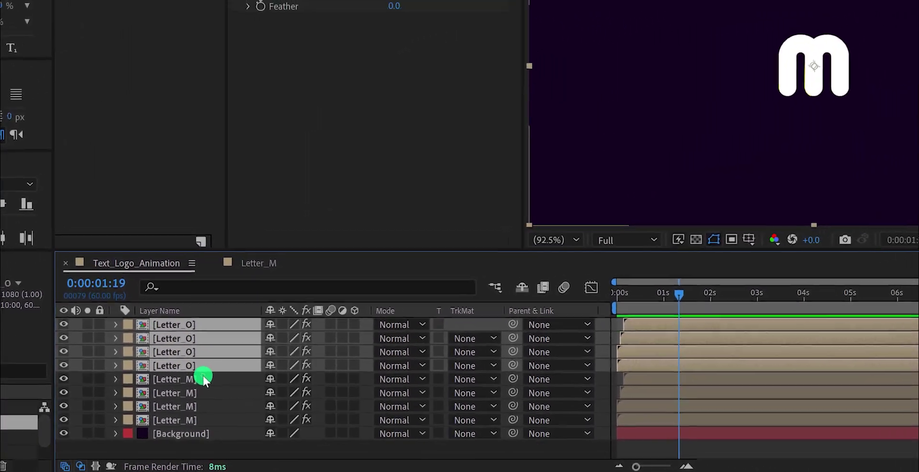
Step: Change the text inside the Letter_O composition from m to "o" and return to Text_Logo_Animation
left_click(293, 350)
left_click(277, 333)
double_click(127, 368)
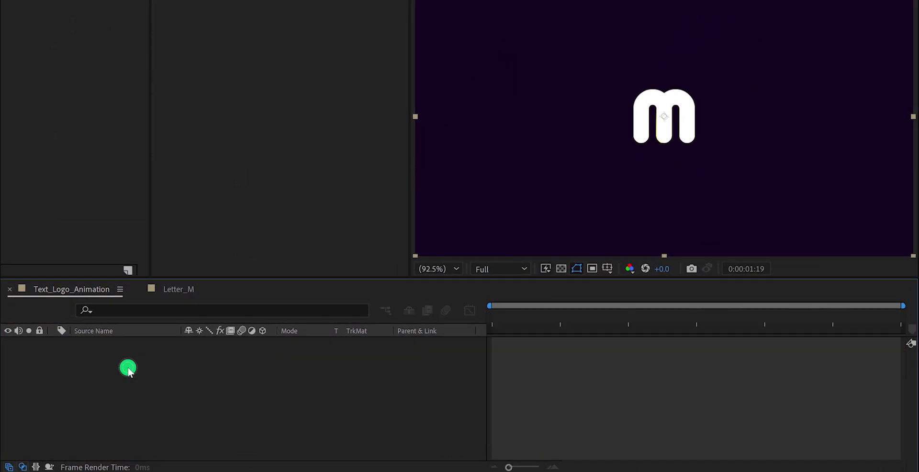
double_click(77, 343)
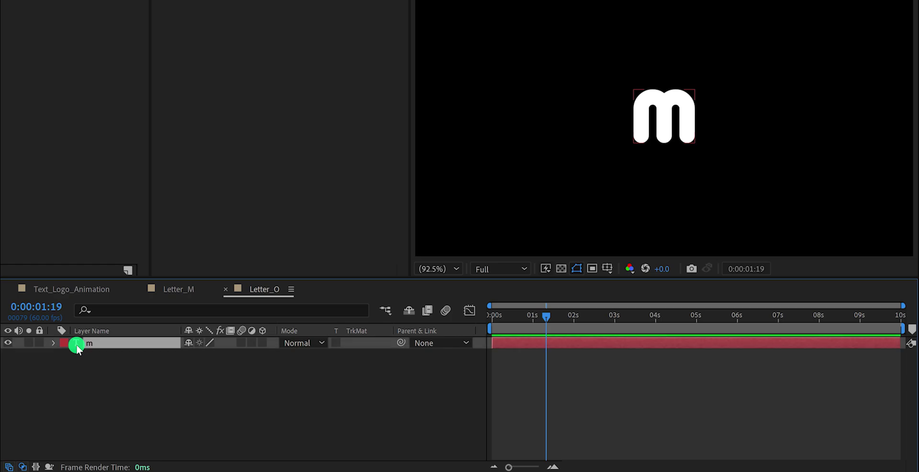
type("o")
key("Escape")
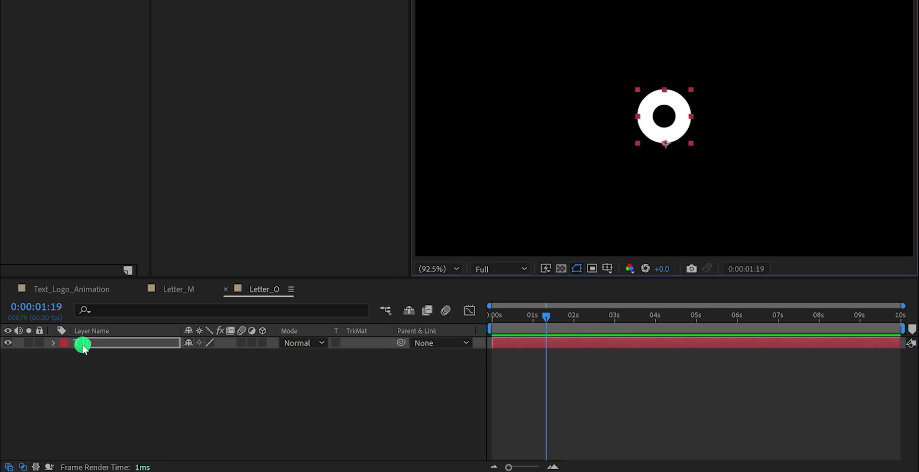
left_click(103, 290)
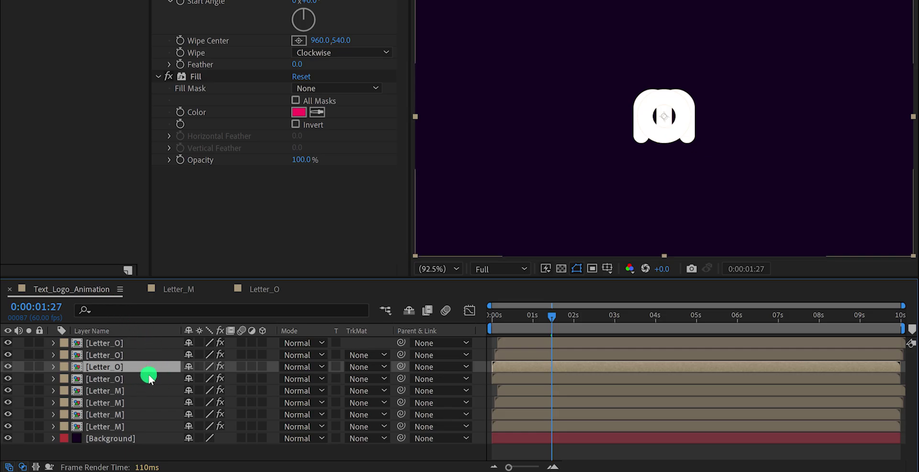
Step: Move all four Letter_O layers horizontally so the o sits directly after the m
left_click(127, 379)
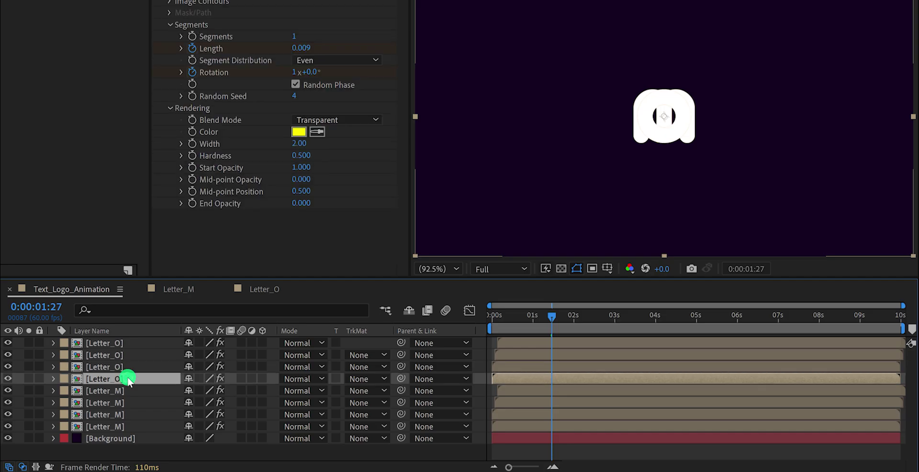
left_click(118, 343, "shift")
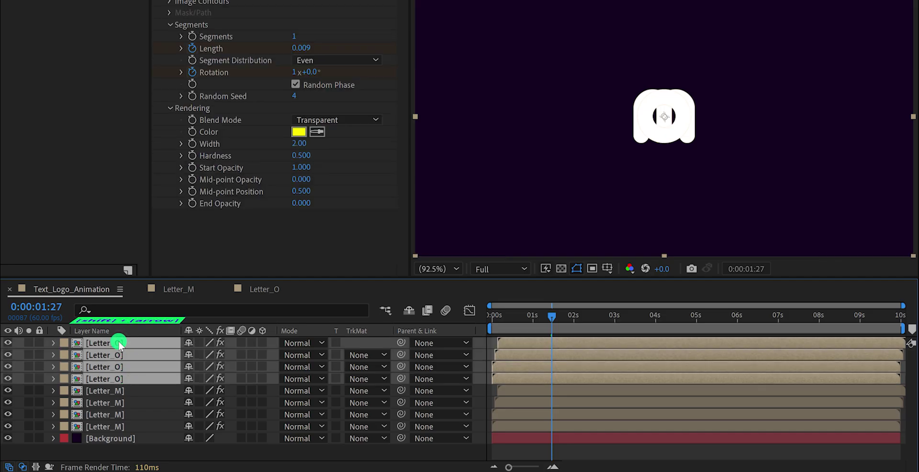
key("shift+Right")
key("shift+Right")
key("shift+Right")
key("shift+Right")
key("shift+Right")
key("shift+Right")
key("shift+Right")
key("shift+Right")
key("shift+Right")
key("shift+Right")
key("shift+Right")
key("shift+Right")
key("shift+Right")
key("shift+Right")
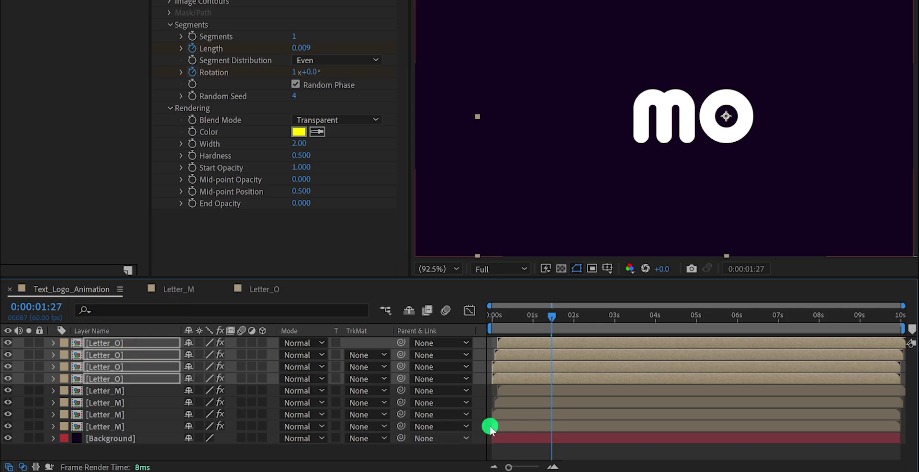
Step: Shift the four Letter_O layers later so the lowest starts at about 0.3 seconds, and preview the animation
left_click_drag(499, 379, 503, 382)
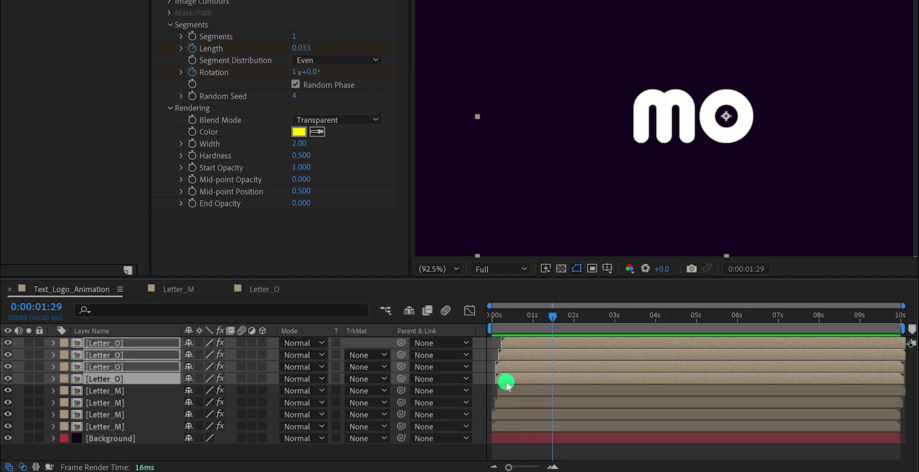
left_click_drag(507, 384, 512, 386)
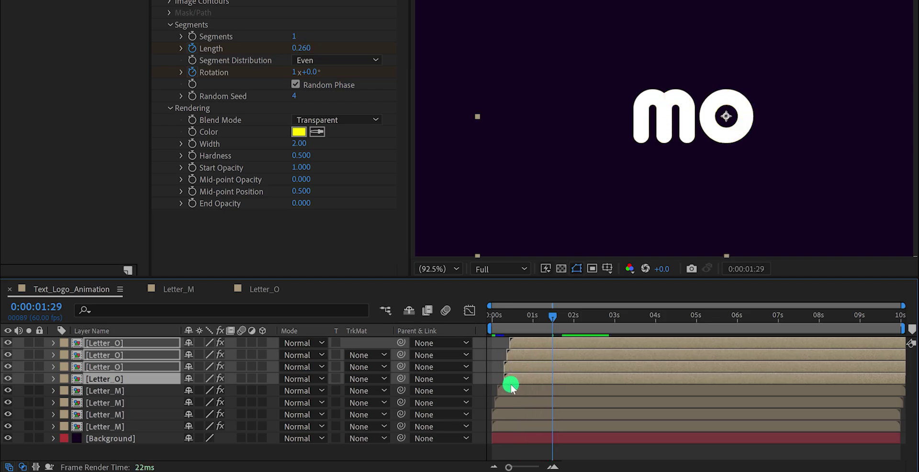
key("space")
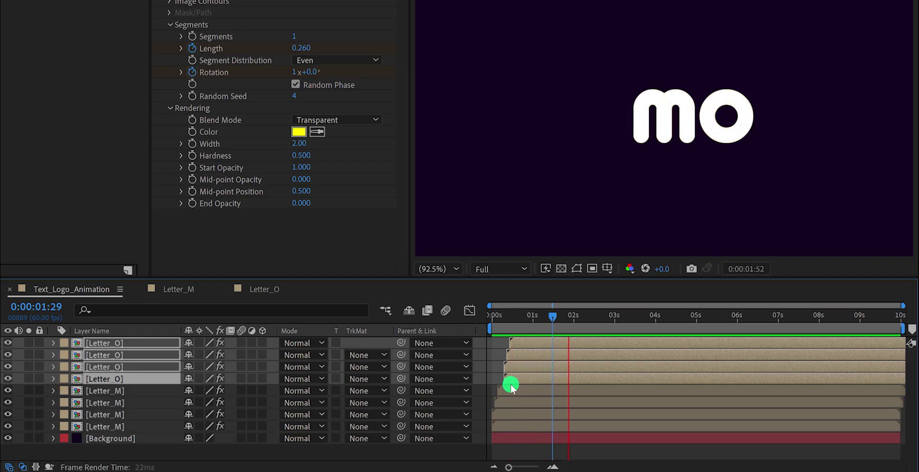
key("space")
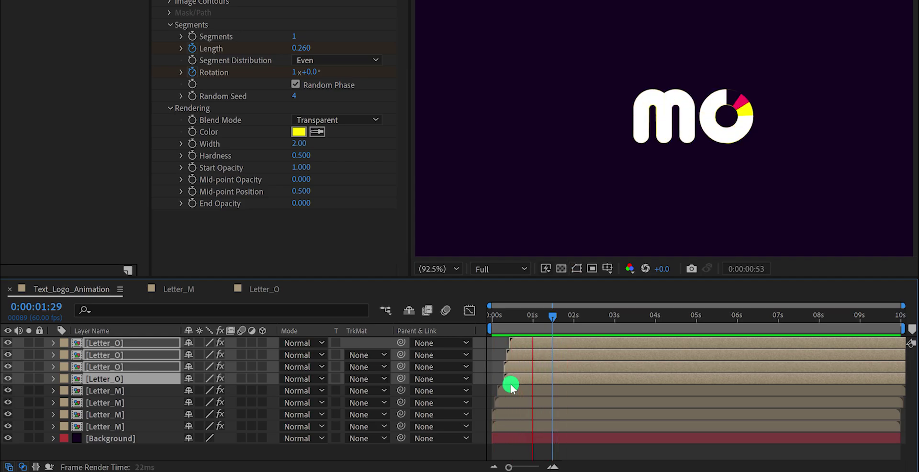
key("space")
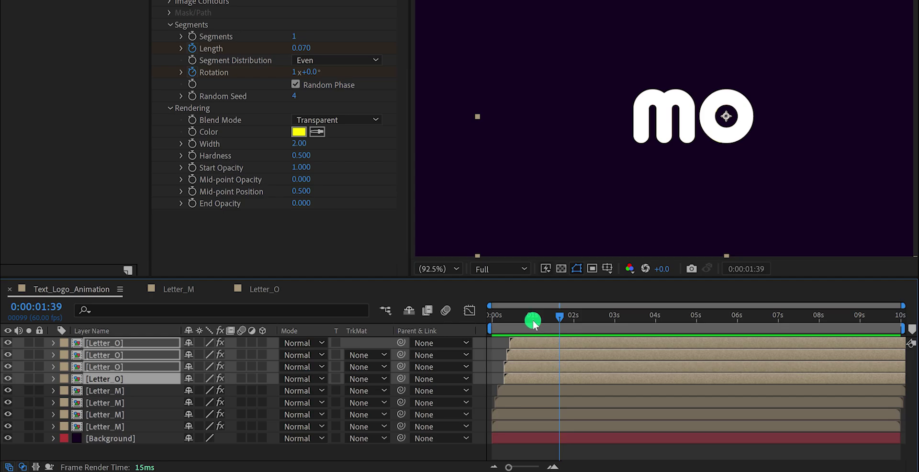
Step: At 0:00:00:48, set the lowest Letter_O layer's Vegas color to pink FF0062, sampled from the letter's wipe
left_click_drag(533, 322, 525, 321)
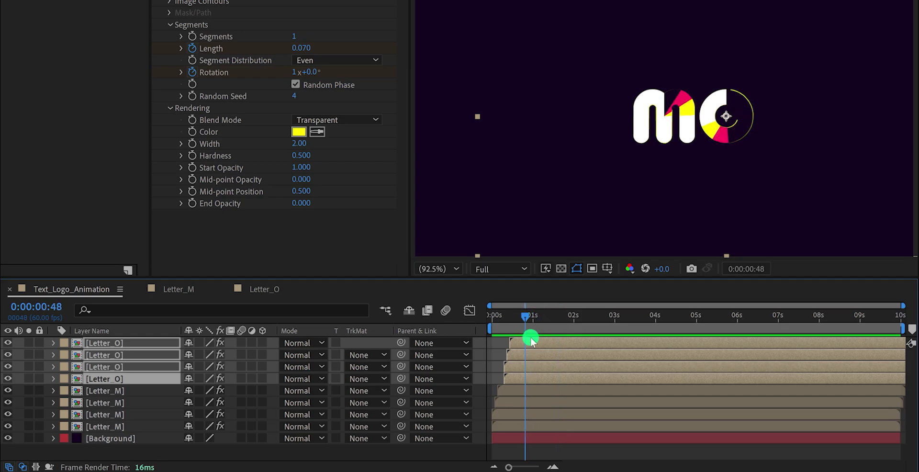
left_click(489, 393)
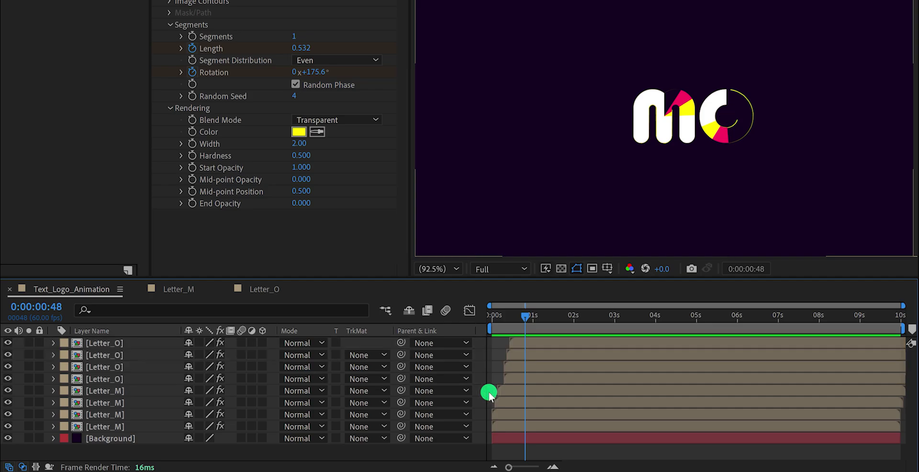
left_click(520, 379)
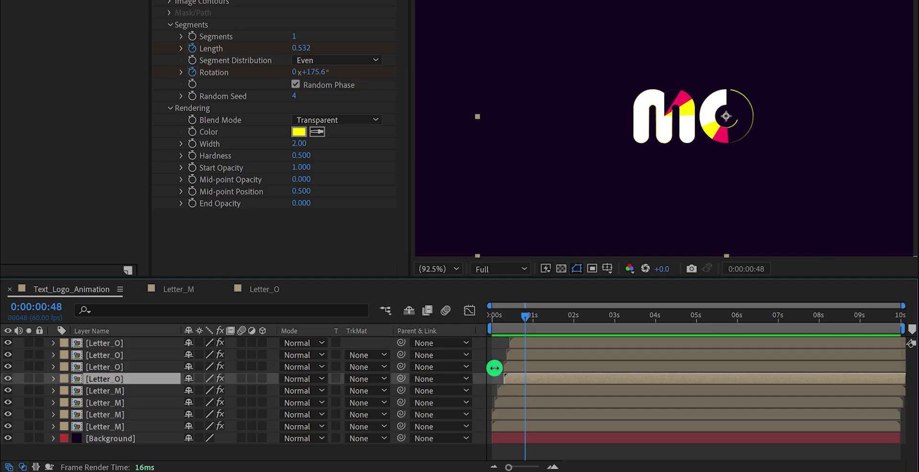
left_click(299, 131)
left_click(405, 180)
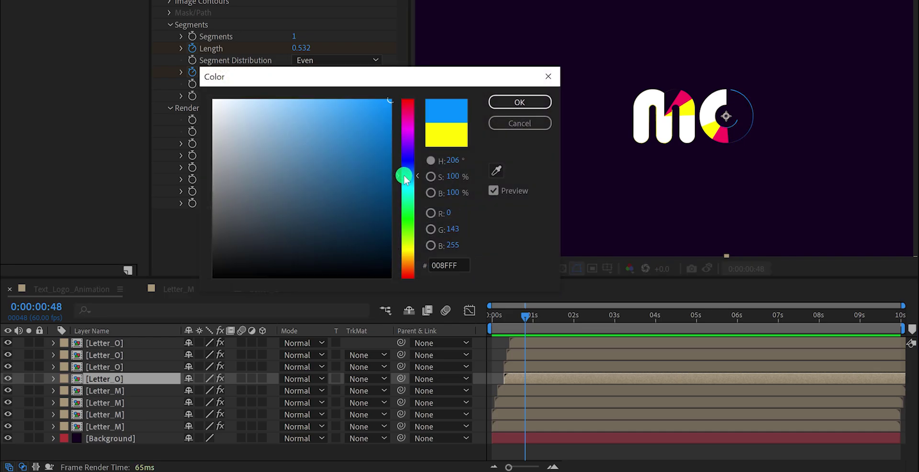
left_click(495, 171)
left_click(722, 134)
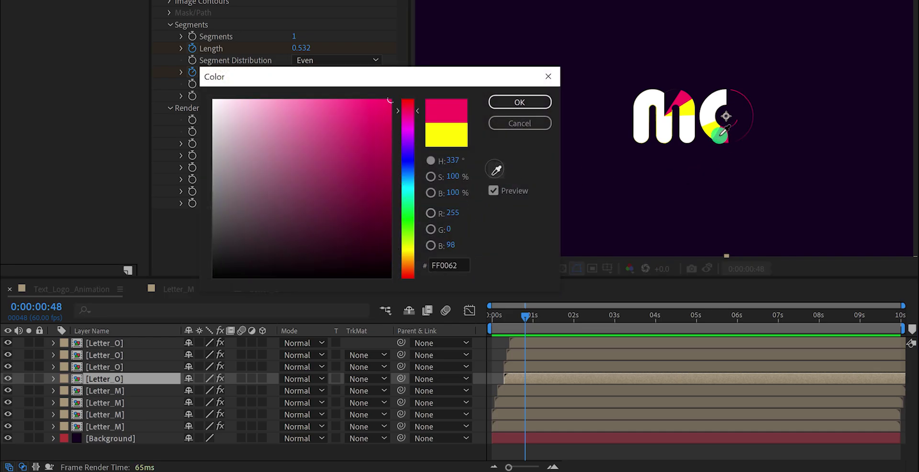
left_click(520, 102)
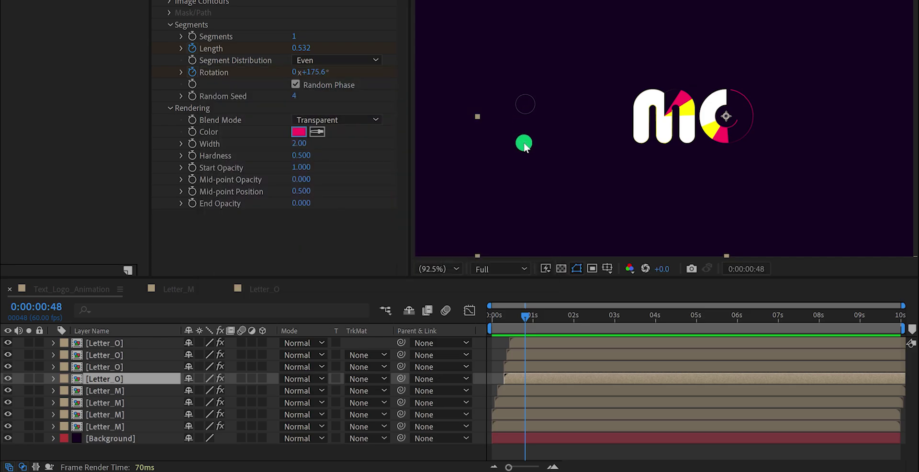
Step: Change the Fill color of the third Letter_O layer from the top to blue 0088FF
left_click(514, 366)
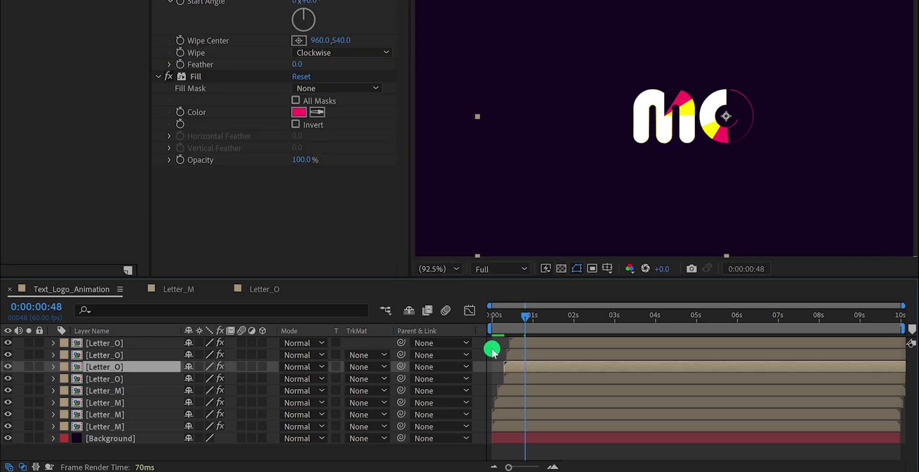
left_click(299, 112)
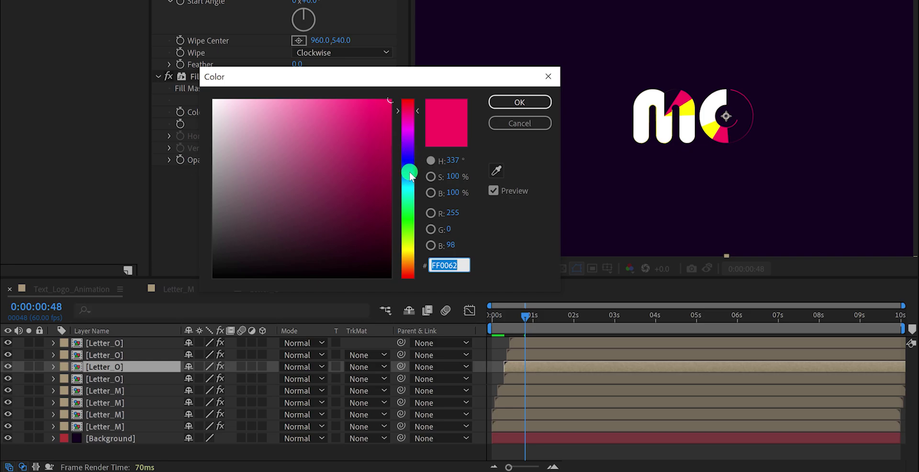
left_click(409, 175)
left_click(517, 102)
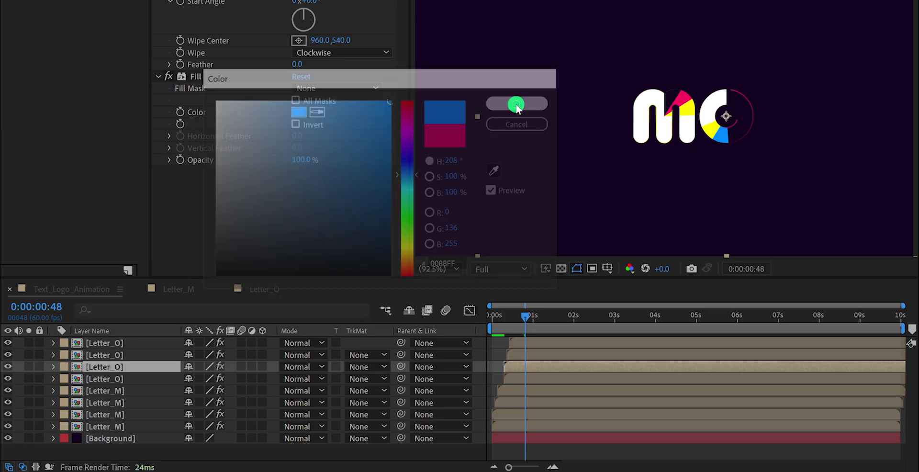
Step: Change the Fill color of the second Letter_O layer from the top to cyan 00CDFF
left_click(516, 357)
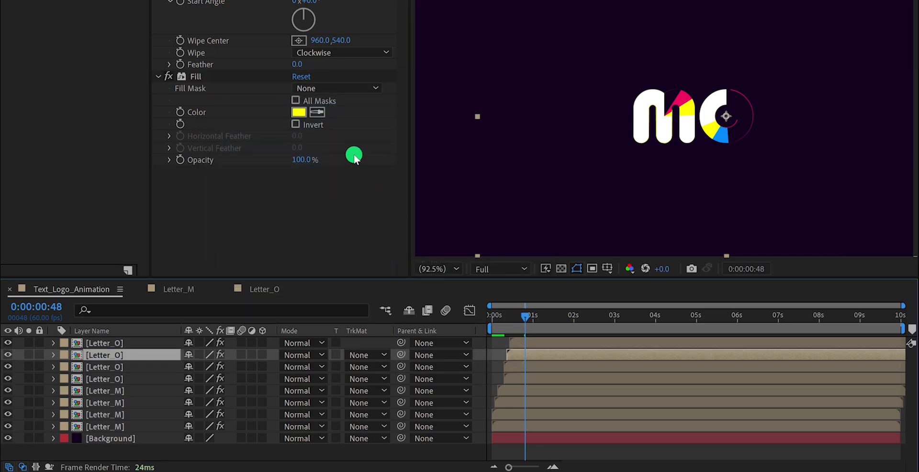
left_click(300, 113)
left_click(405, 183)
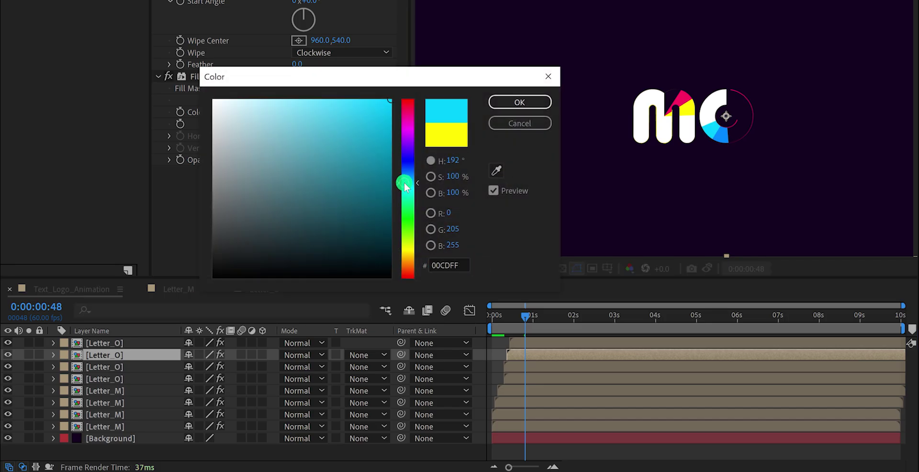
left_click(503, 101)
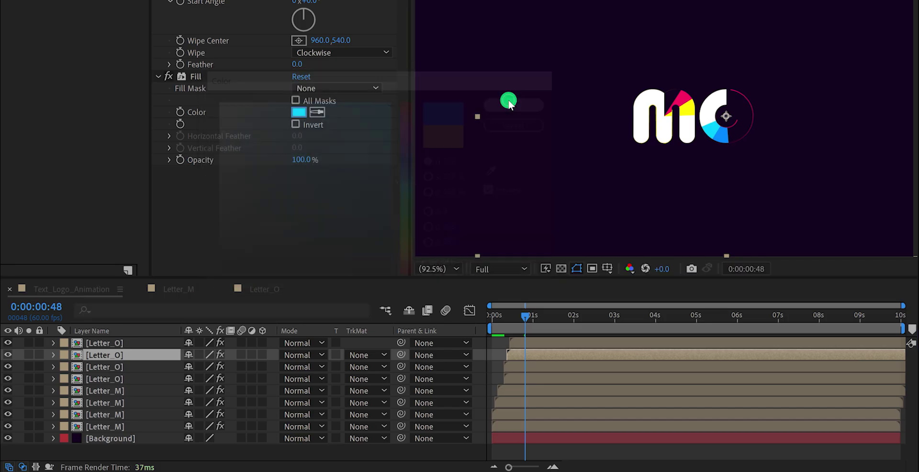
Step: Set the lowest Letter_O layer's Vegas color to blue 009DFF and its Random Seed to 5
left_click(515, 379)
left_click(307, 132)
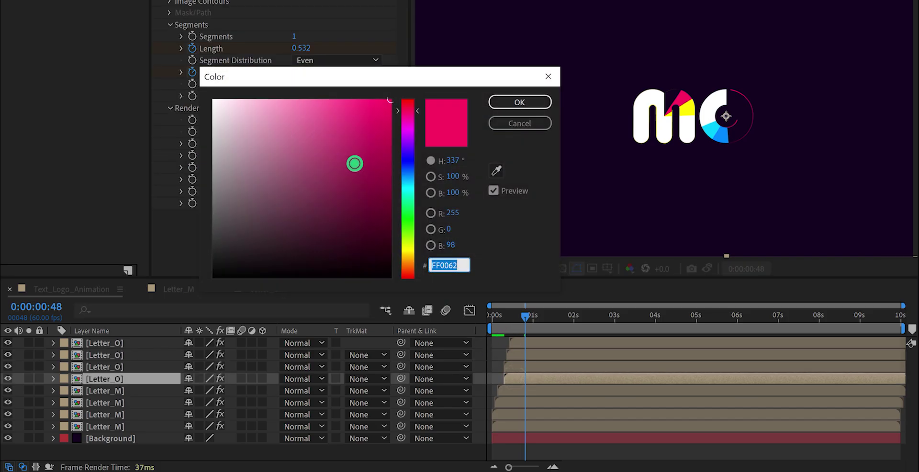
left_click(408, 179)
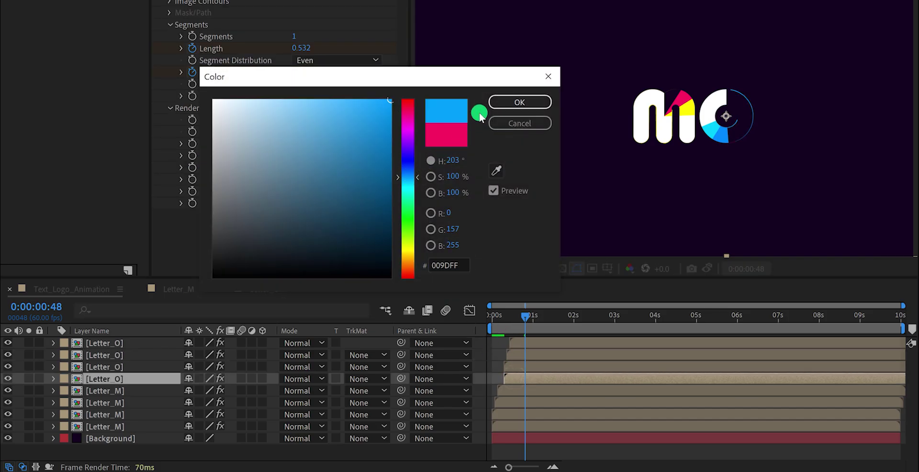
left_click(505, 102)
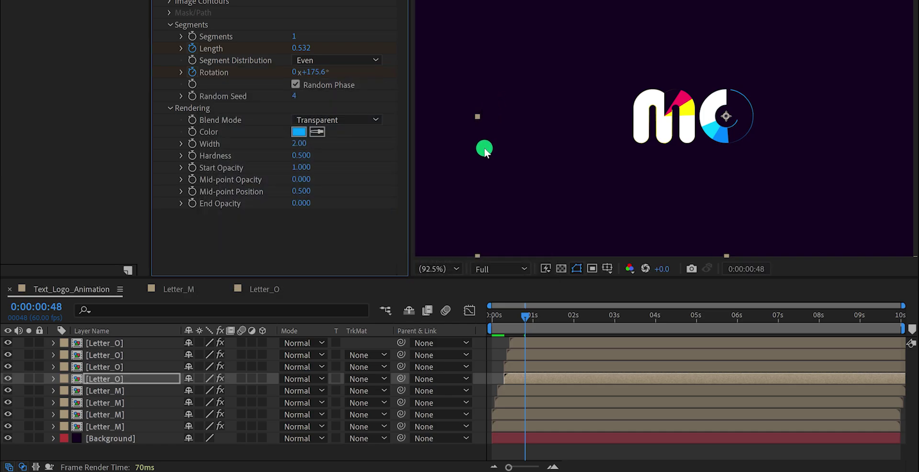
left_click(295, 96)
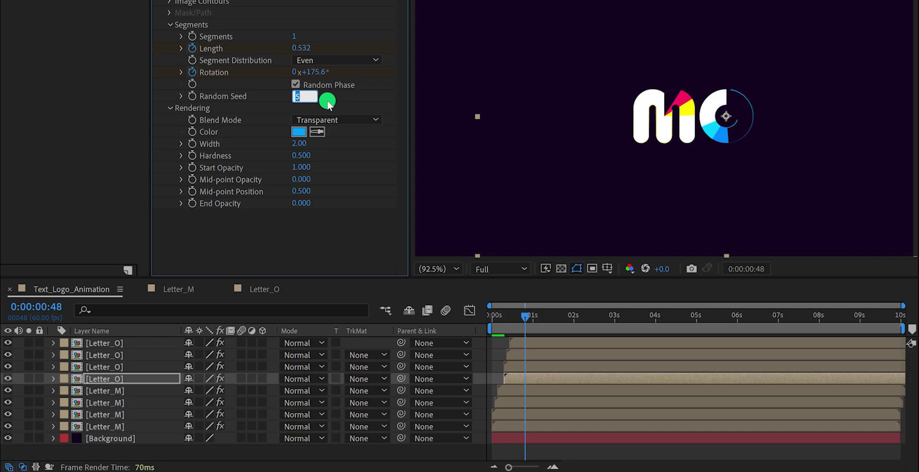
Step: Set the Radial Wipe direction to Counterclockwise on the cyan and blue Letter_O layers
left_click(517, 355)
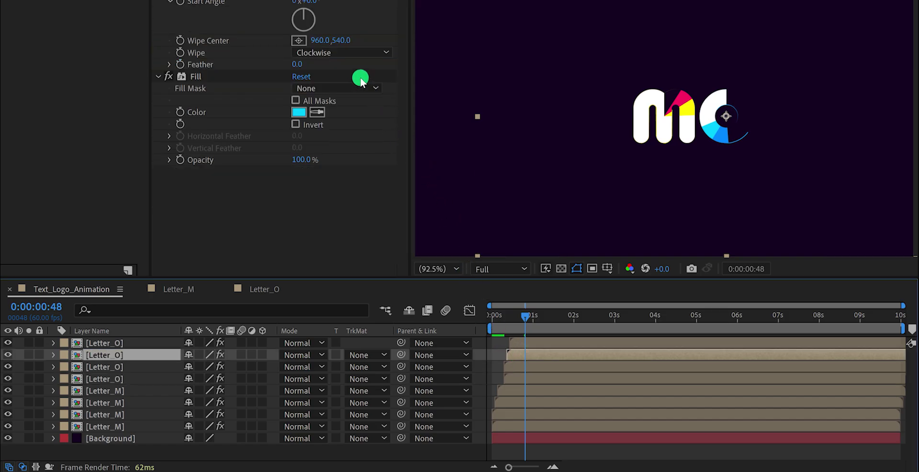
left_click(322, 53)
left_click(329, 78)
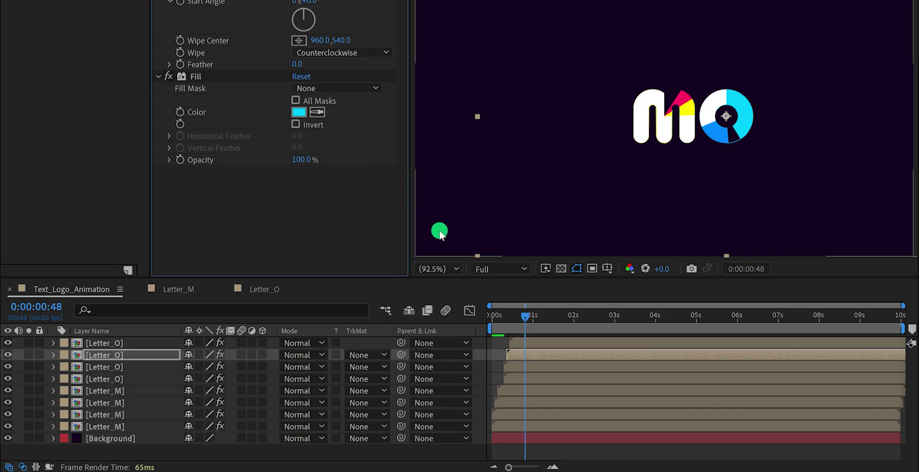
left_click(520, 366)
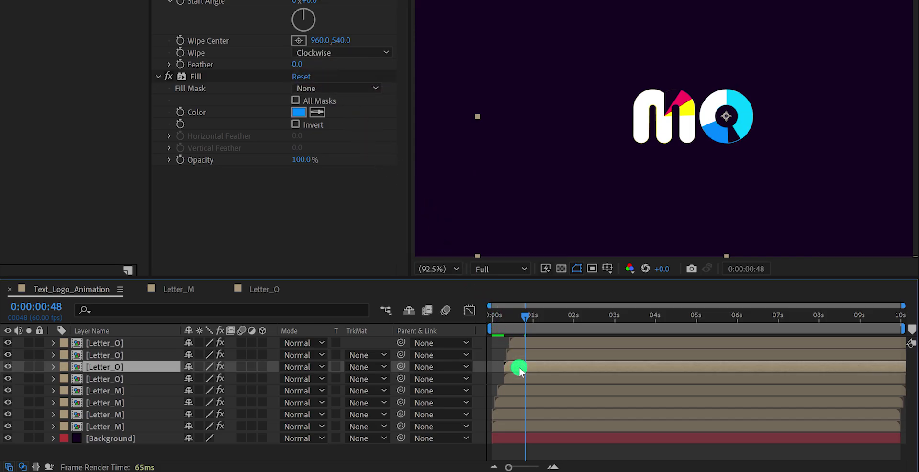
left_click(330, 54)
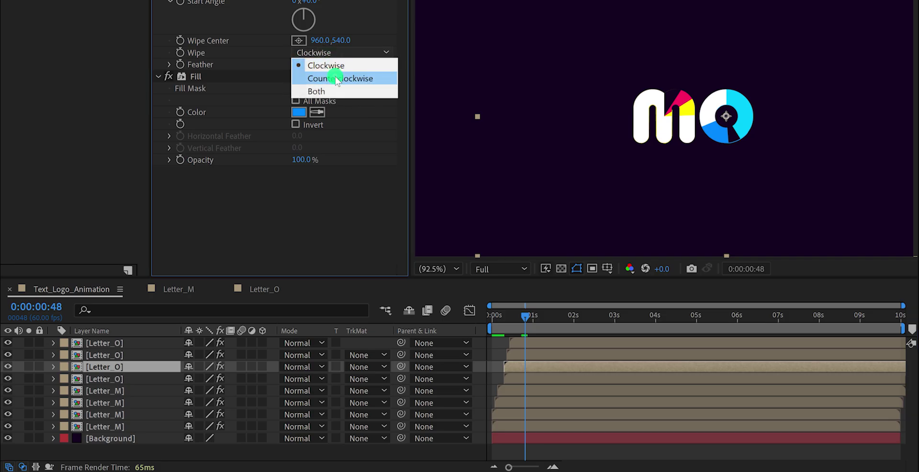
left_click(334, 78)
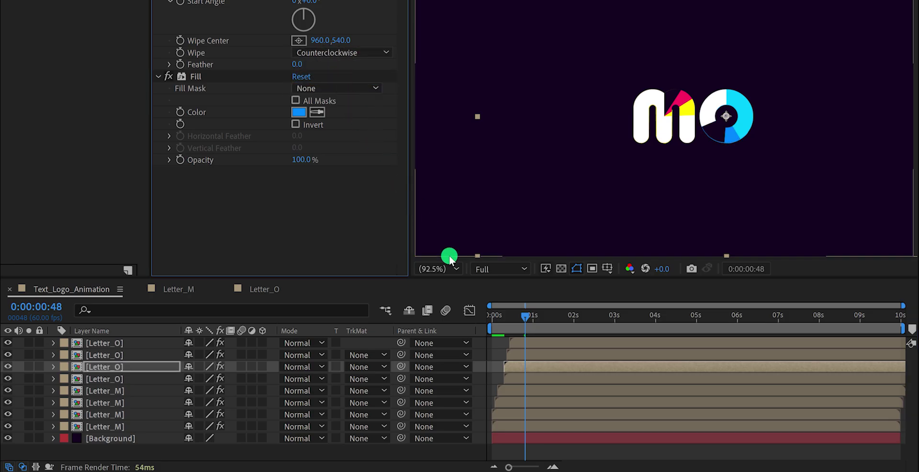
Step: Deselect the layers and preview the recolored letter O wipe animation alongside the m
left_click(495, 347)
key("space")
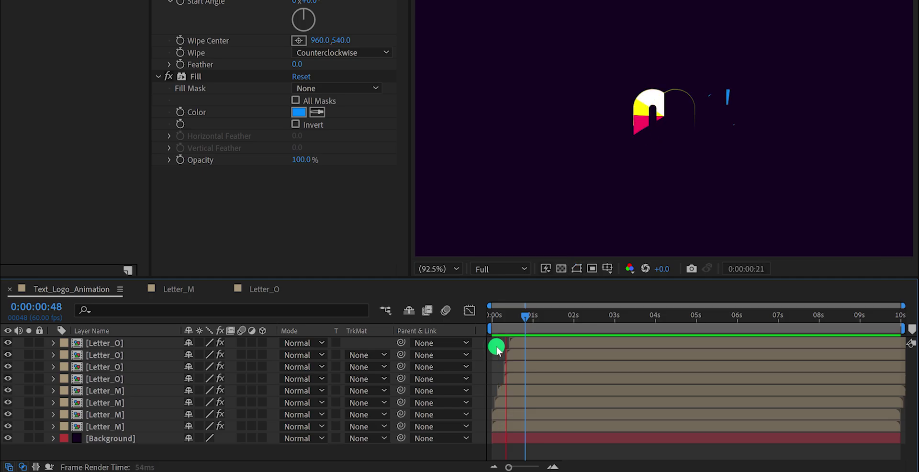
key("space")
key("space")
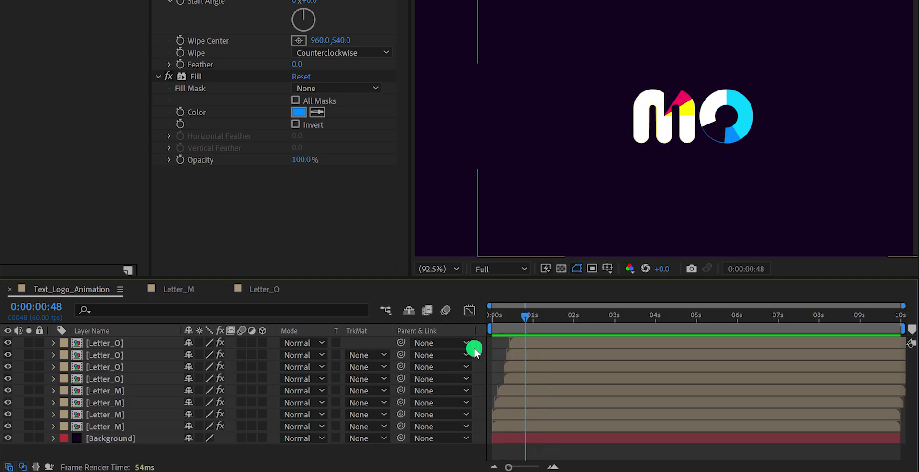
Step: Replace the four duplicated Letter_O layers with Letter_D showing "d", placed right after the o and starting at about 0.6 seconds
left_click(193, 378)
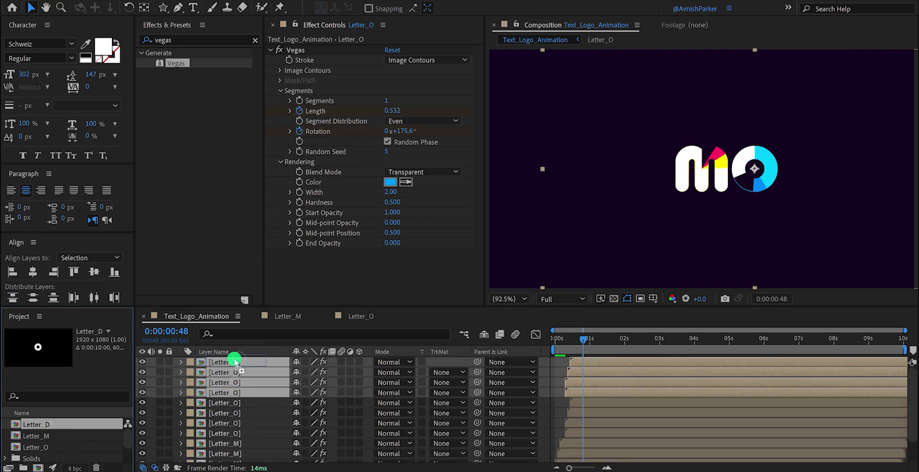
left_click(739, 259)
left_click_drag(604, 339, 610, 341)
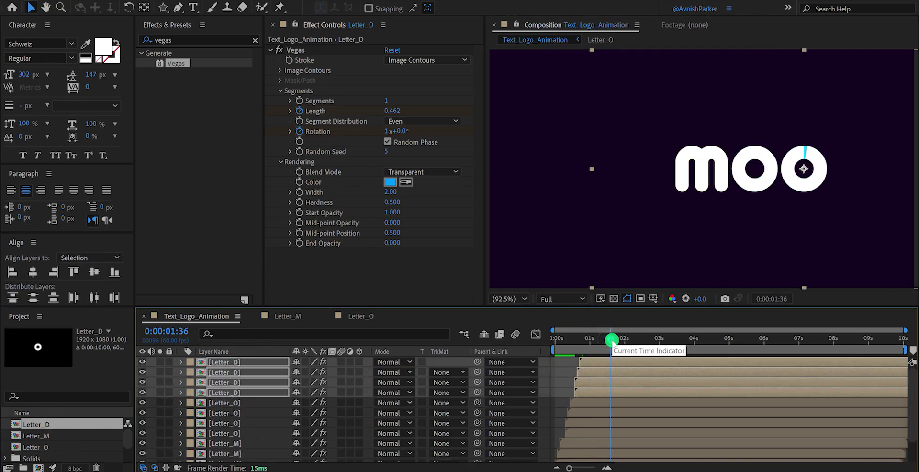
left_click(290, 368)
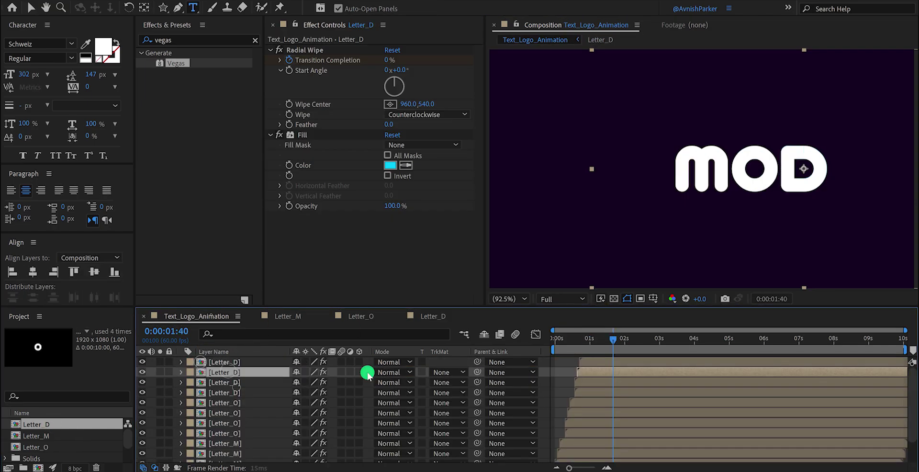
Step: Recolor the Letter_D fills yellow FFEA00 with a Clockwise wipe and purple 7000FF, and set its Vegas color to white FFFFFF
left_click(390, 117)
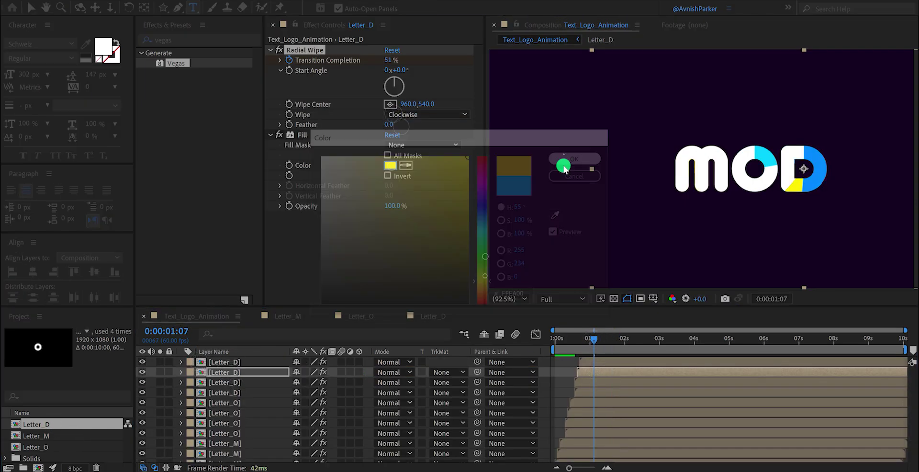
left_click(485, 225)
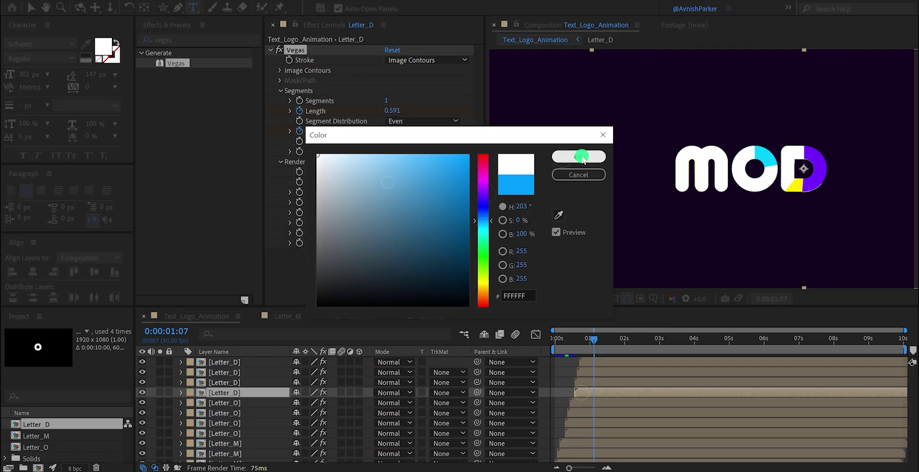
left_click(582, 155)
Step: Shift the existing letters left and add four Letter_E layers after the d, starting at about 0.9 seconds
left_click(591, 359)
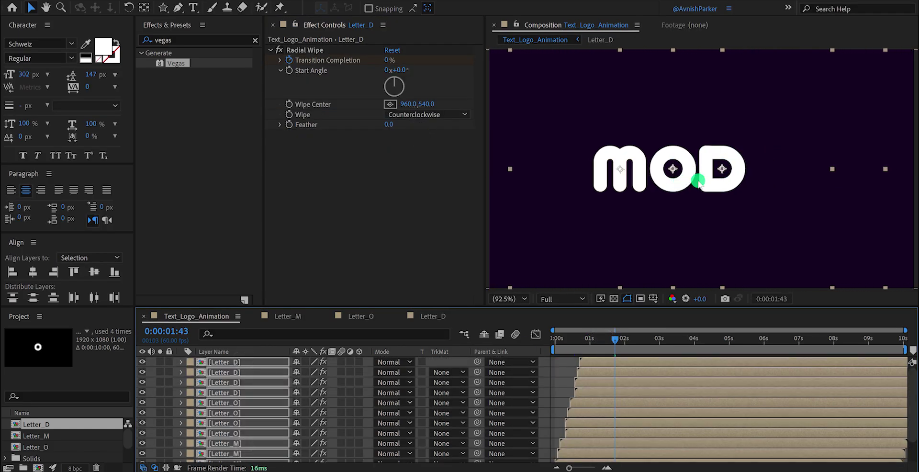
left_click(55, 425)
left_click(246, 382)
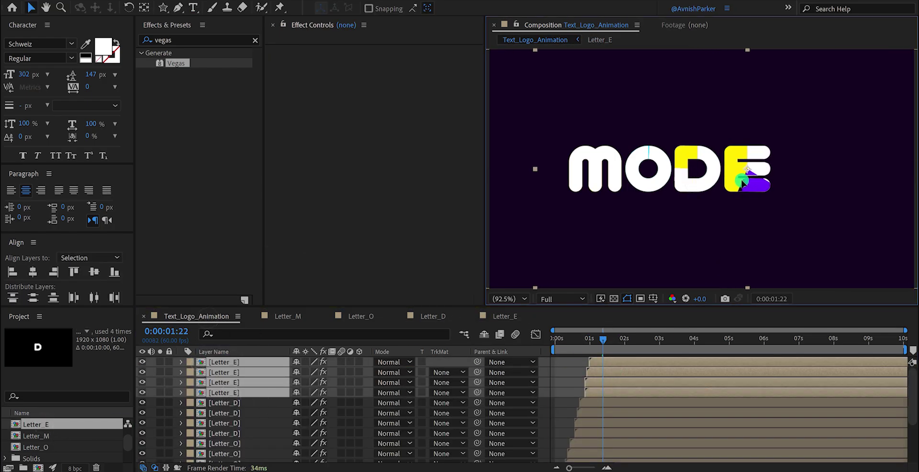
Step: Change the second Letter_E layer's fill to pink and the third's to orange, and set the top layer's wipe to Both
left_click(598, 360)
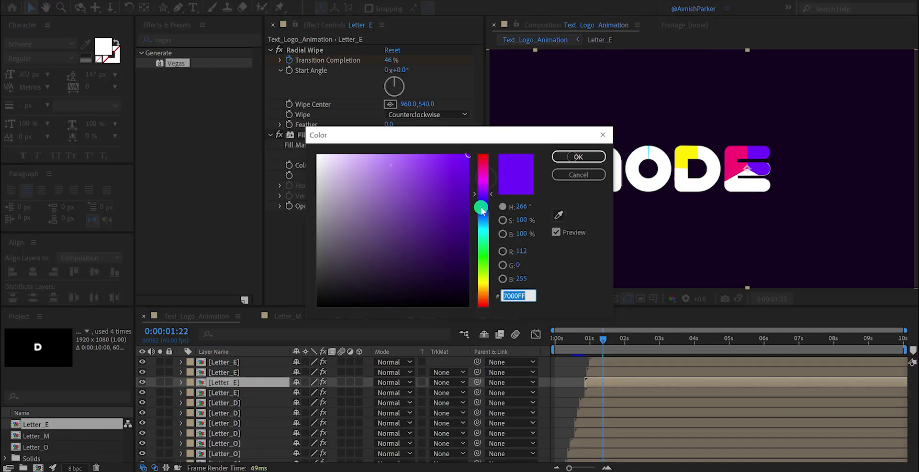
left_click(580, 377)
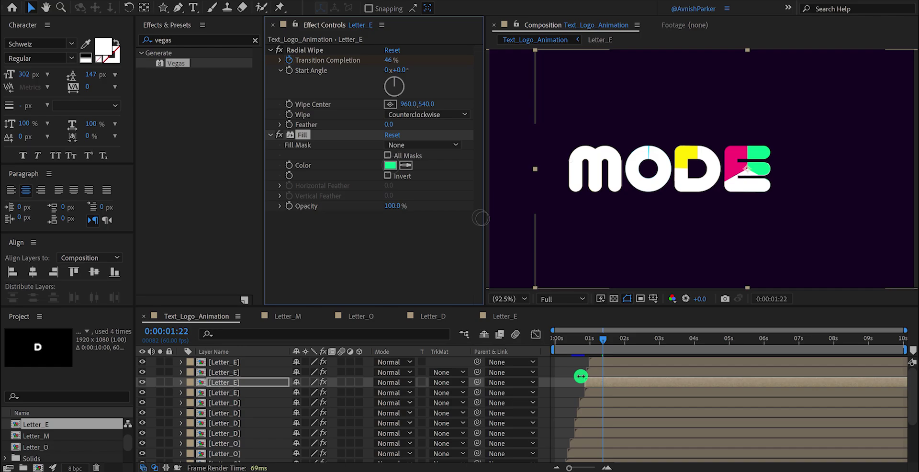
left_click(390, 166)
left_click(485, 292)
left_click(485, 164)
left_click(484, 255)
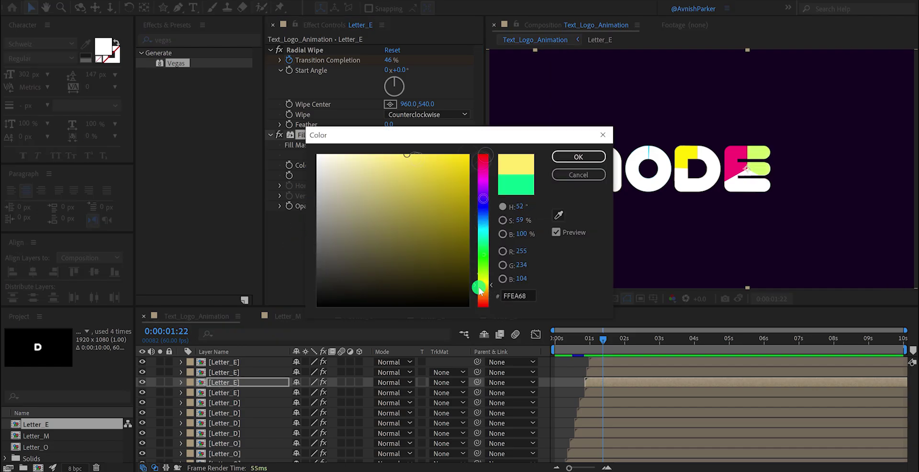
left_click(465, 159)
key("Return")
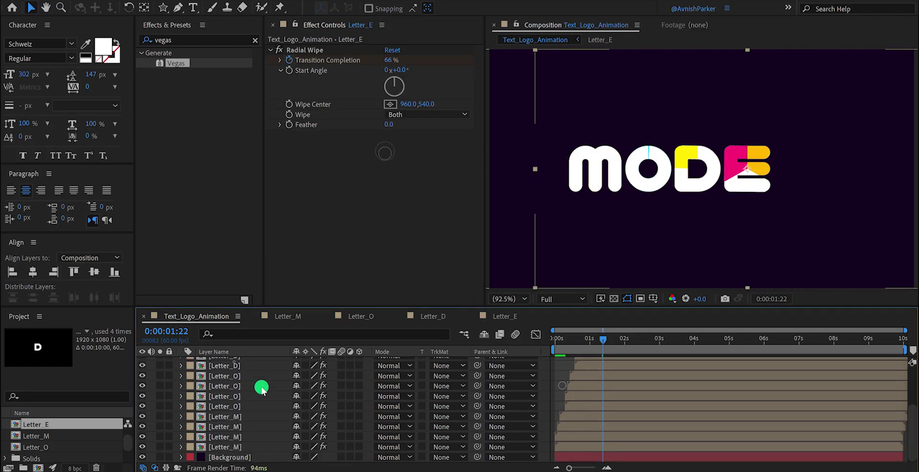
Step: Move all letter layers horizontally to center the word "mode" in the frame, and preview the animation
left_click_drag(609, 176, 642, 176)
left_click(556, 359)
key("space")
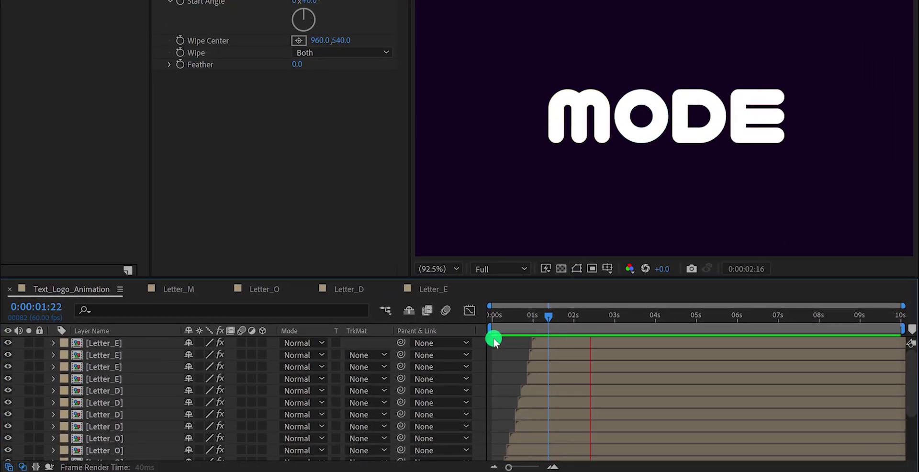
left_click_drag(504, 338, 497, 349)
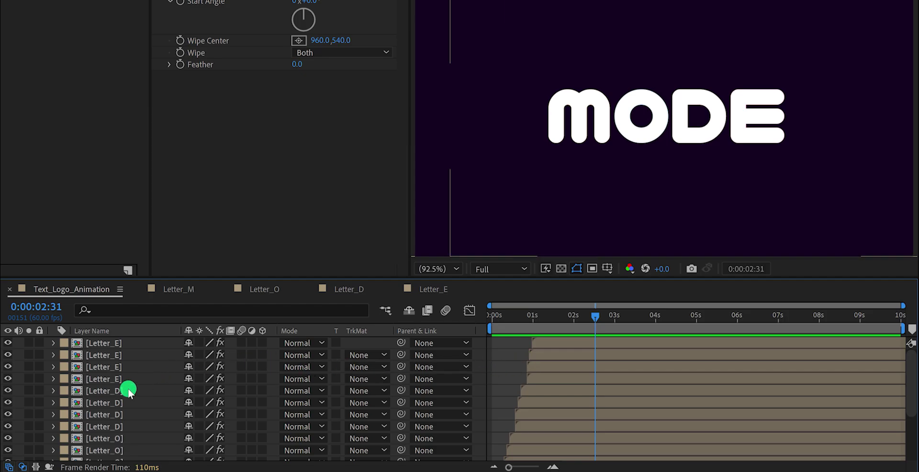
Step: Examine the lowest layer of each letter, from Letter_M up to Letter_E, and its Vegas settings
scroll(128, 388, "down", 4)
left_click(125, 442)
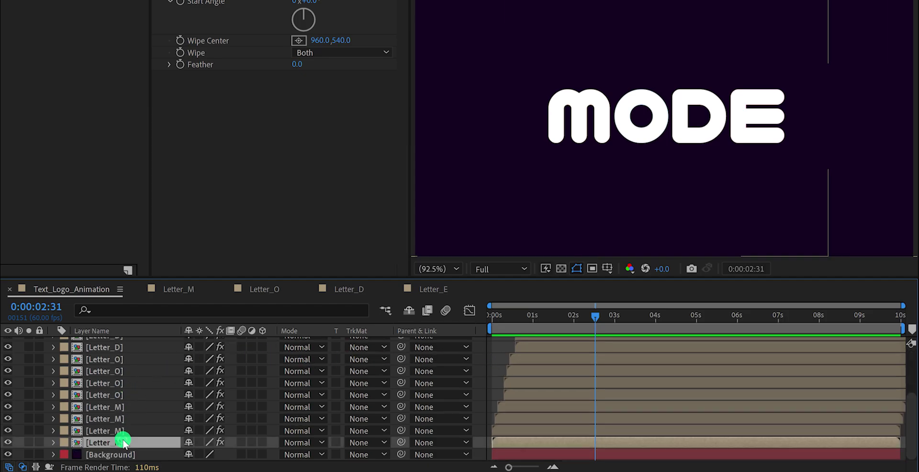
left_click(120, 395)
scroll(122, 395, "up", 2)
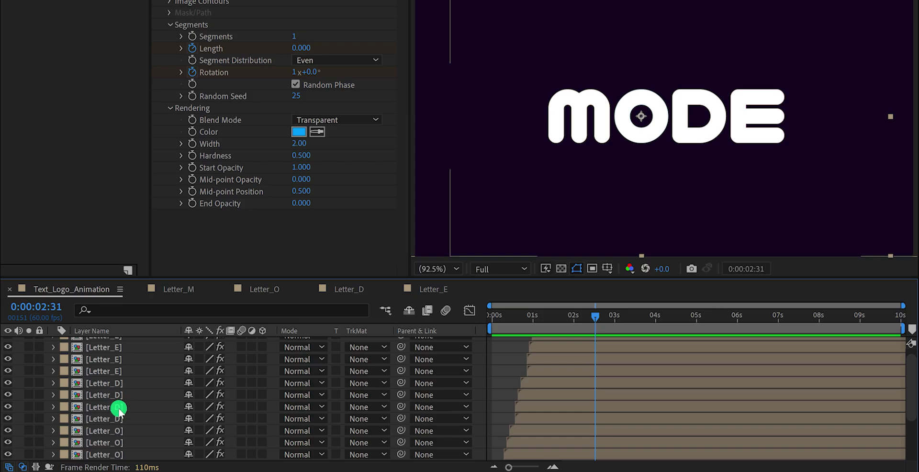
left_click(121, 406)
left_click(124, 373)
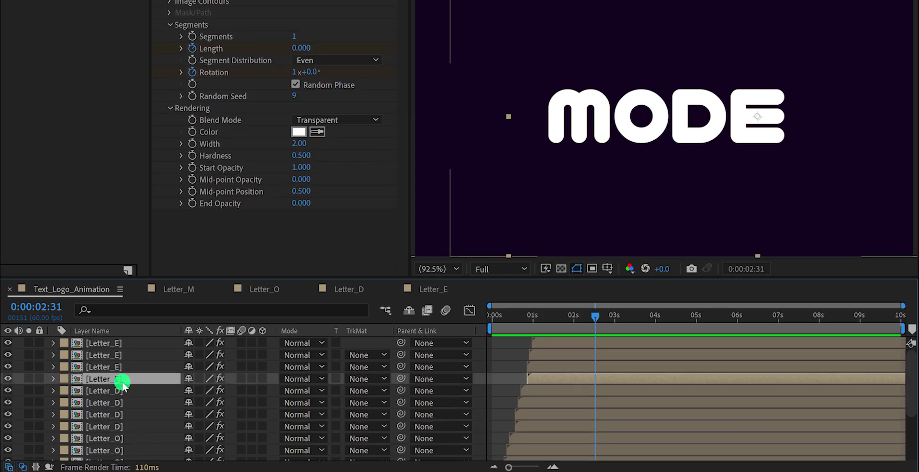
scroll(124, 376, "up", 1)
Step: In the Letter_M composition, add a Position keyframe to the m layer at frame 10
left_click(184, 293)
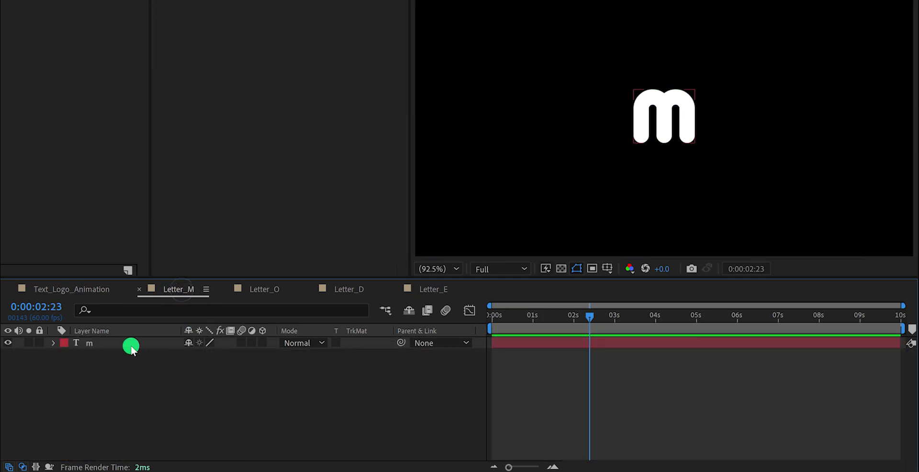
left_click(96, 344)
key("p")
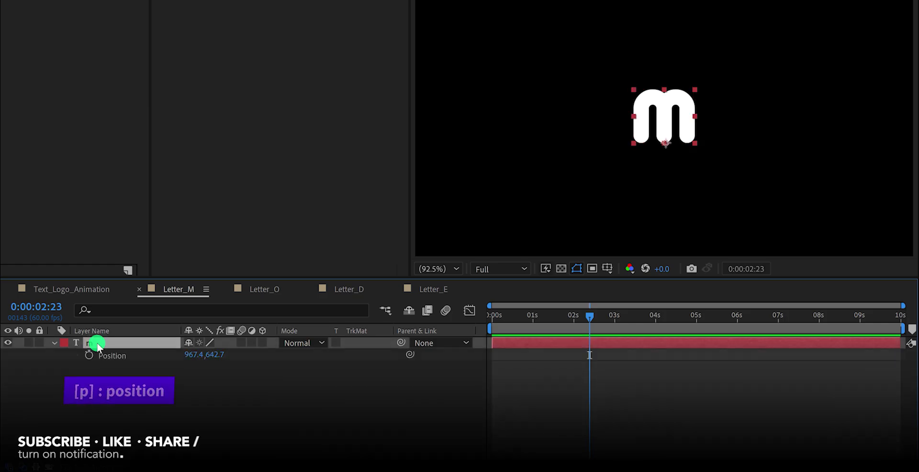
left_click_drag(525, 314, 498, 321)
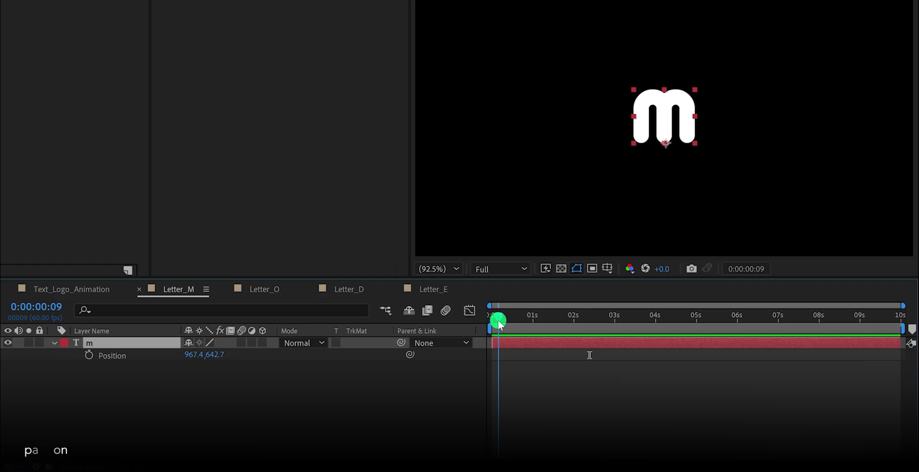
left_click_drag(498, 320, 499, 323)
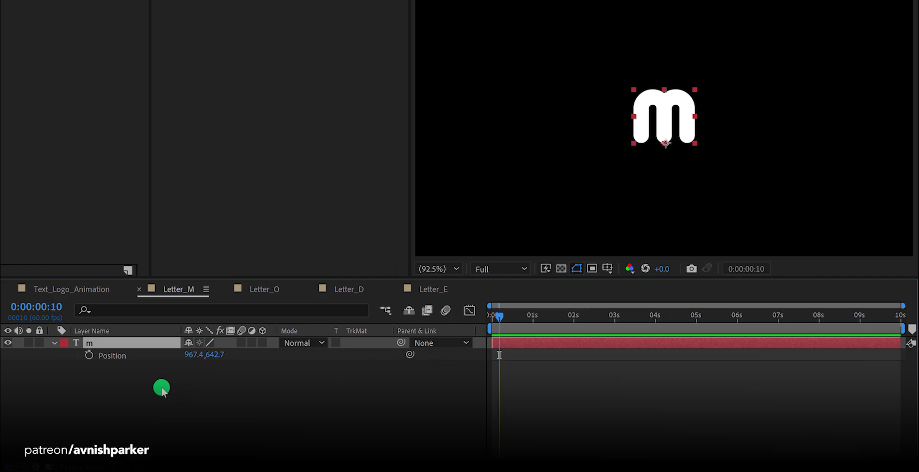
left_click(90, 356)
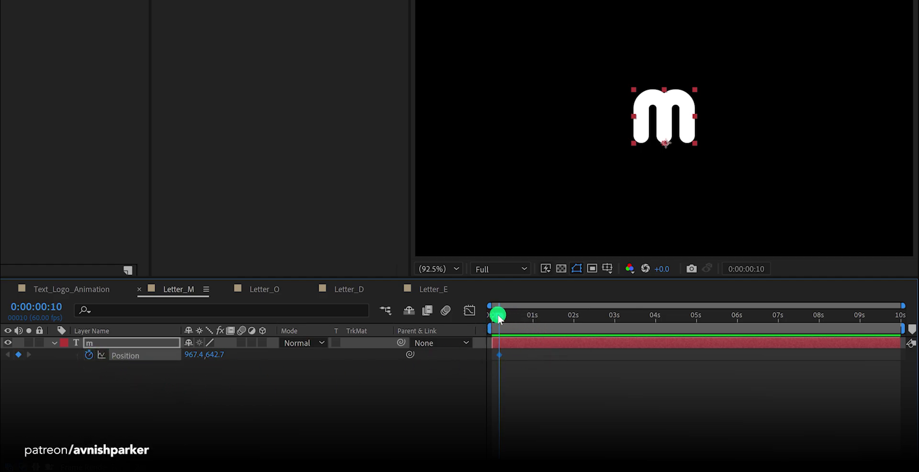
Step: At the first frame, raise the m layer by setting its vertical position to 390.7
left_click_drag(194, 355, 179, 354)
key("ctrl+z")
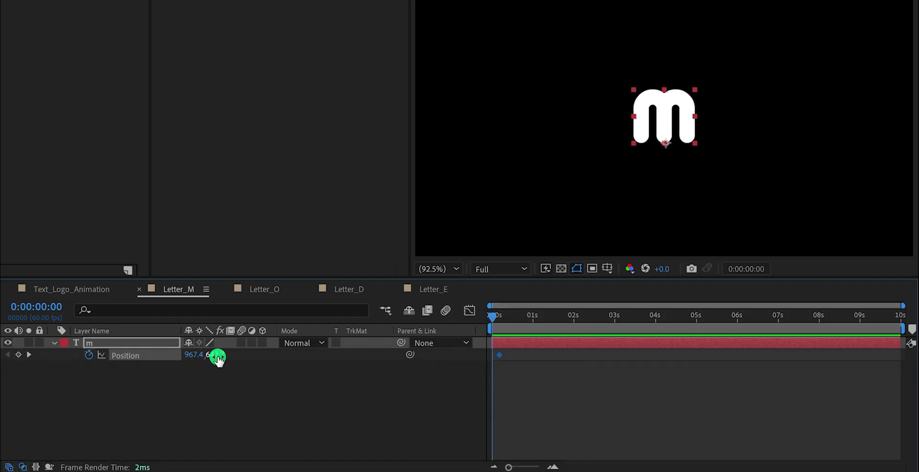
left_click_drag(218, 357, 65, 329)
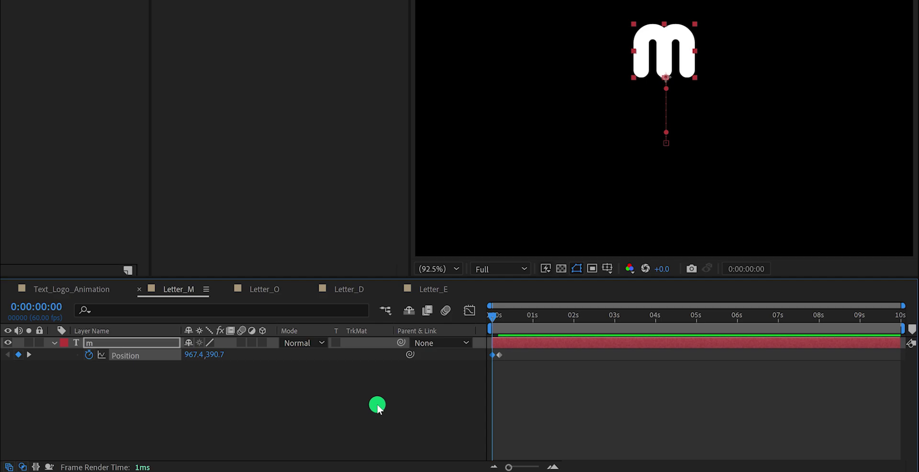
Step: Copy the bounce expression from the Bounce Expression file in Notepad and apply it to the m layer's Position in After Effects
key("alt+Tab")
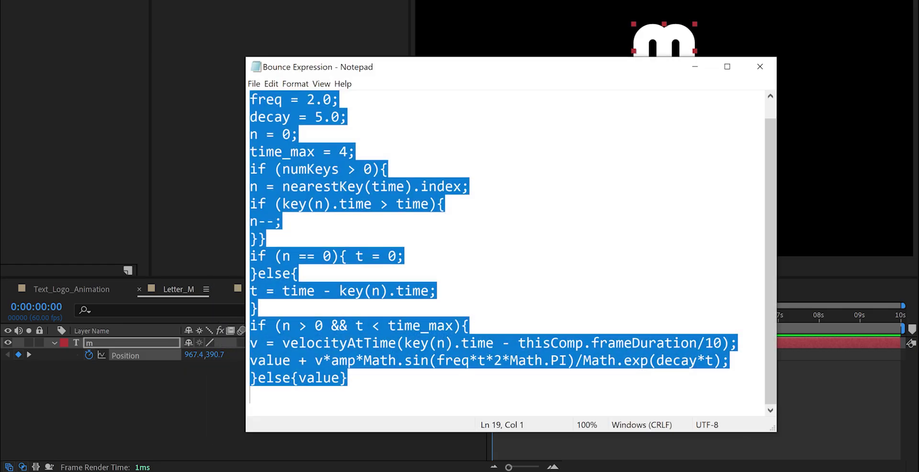
right_click(337, 355)
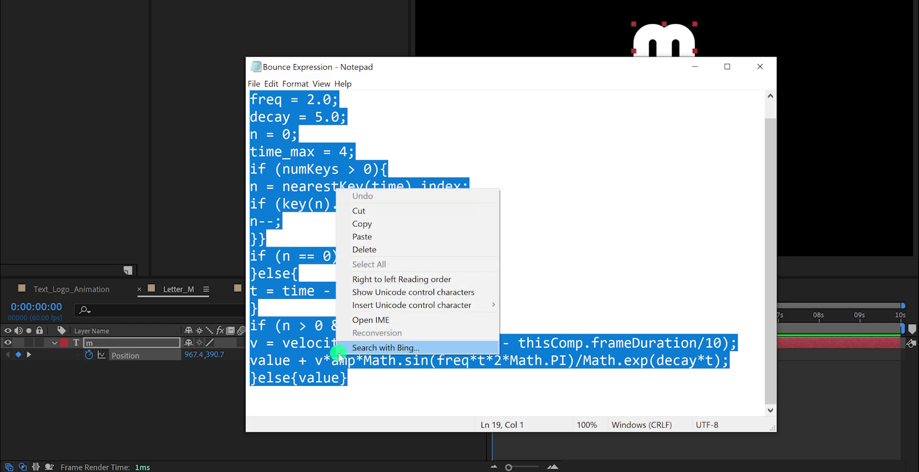
left_click(378, 225)
left_click(128, 356)
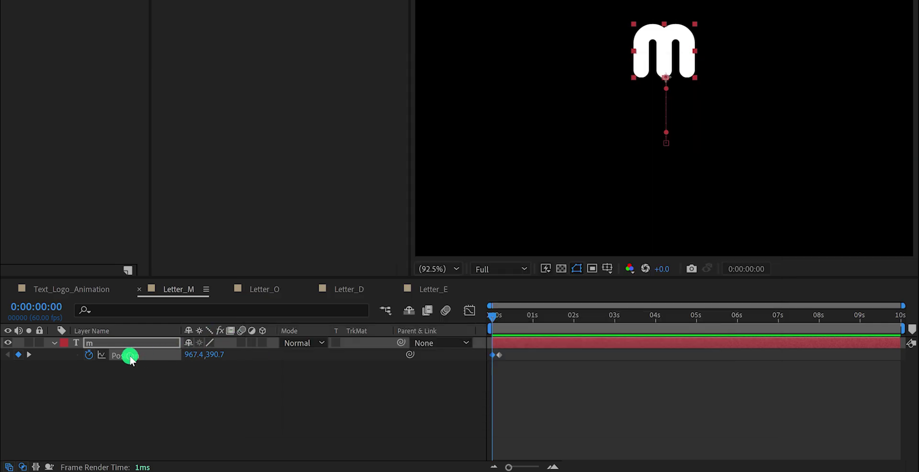
left_click(89, 355, "alt")
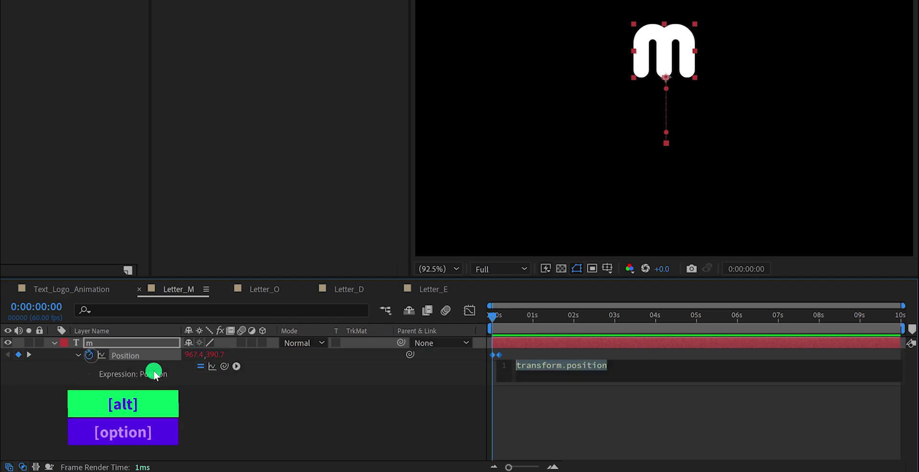
right_click(522, 368)
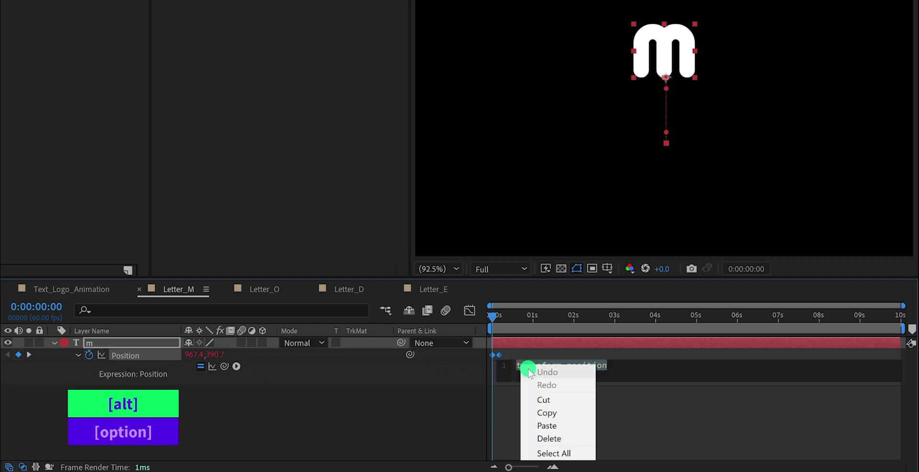
left_click(556, 423)
left_click(434, 410)
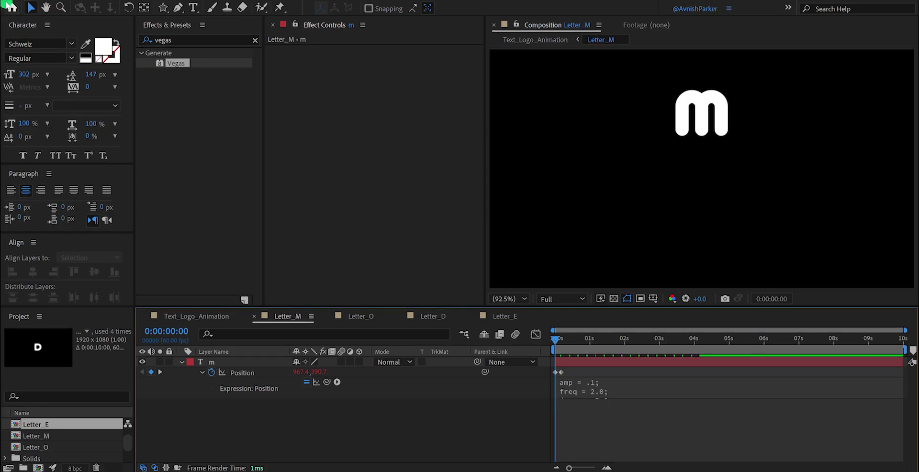
Step: Set the project's expressions engine to Legacy ExtendScript
left_click(9, 6)
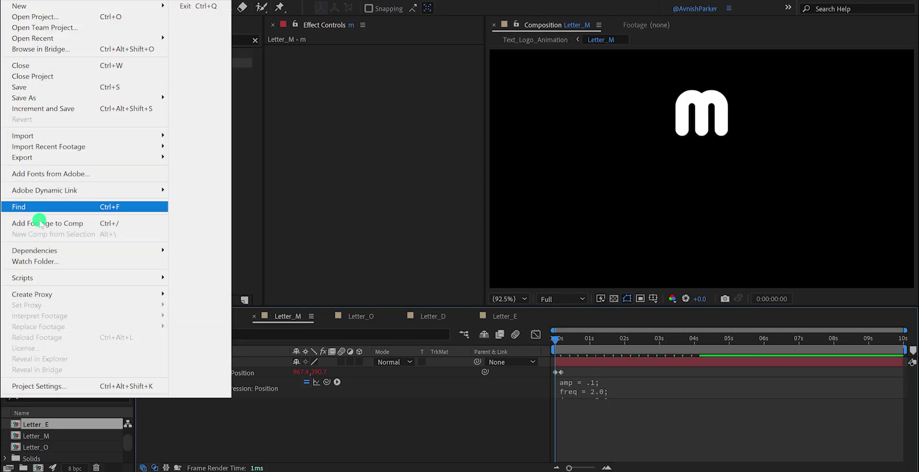
left_click(91, 385)
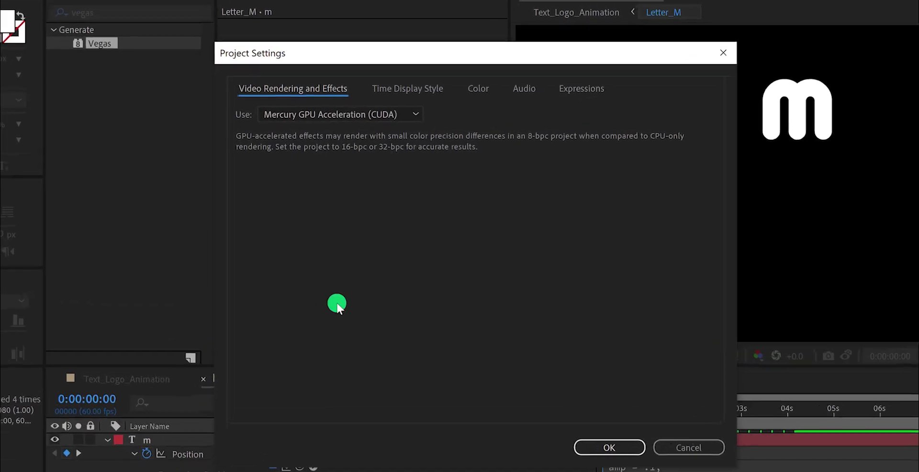
left_click(574, 89)
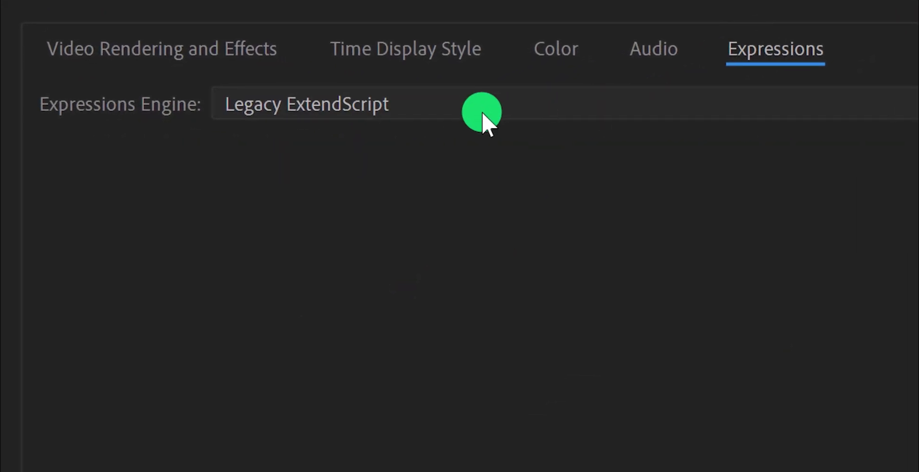
left_click(482, 114)
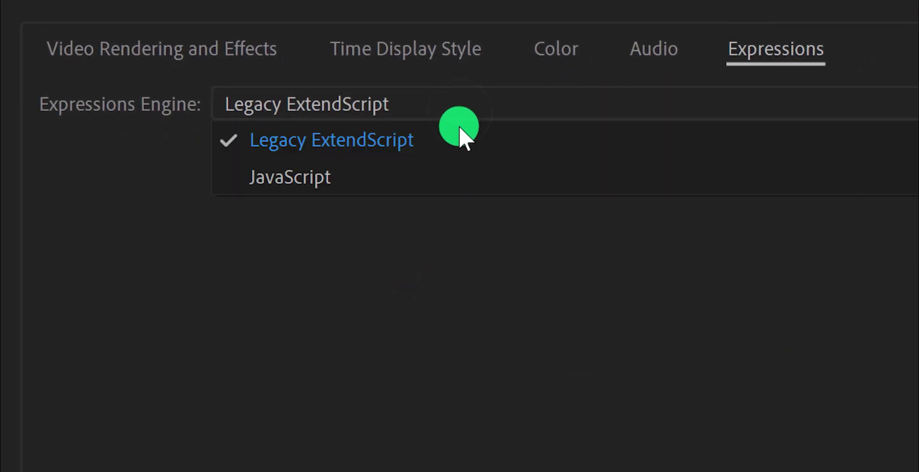
left_click(456, 143)
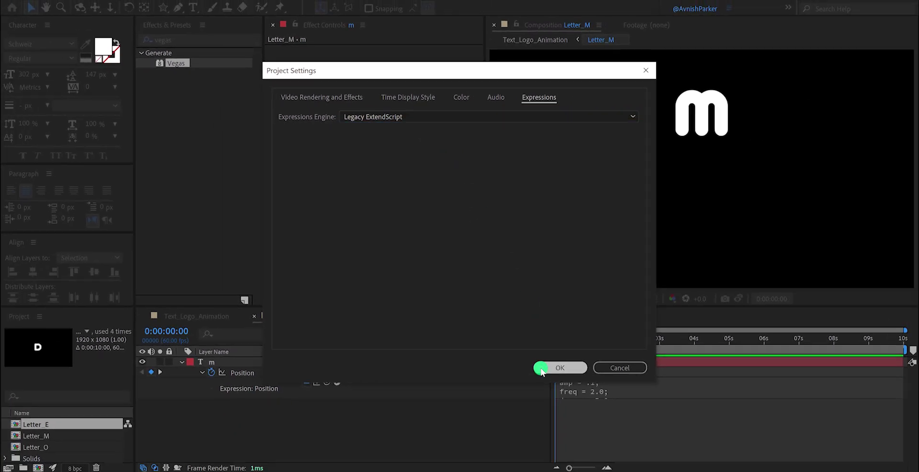
left_click(541, 370)
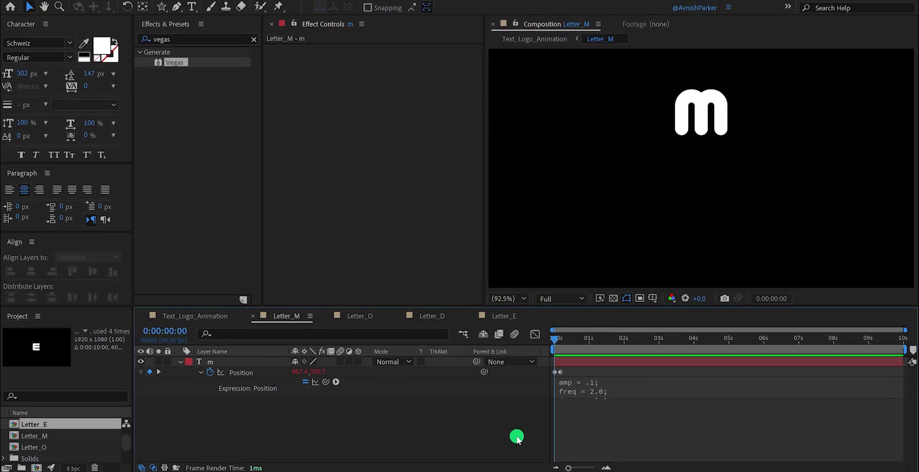
Step: Preview the bouncing drop of the m in Letter_M
key("space")
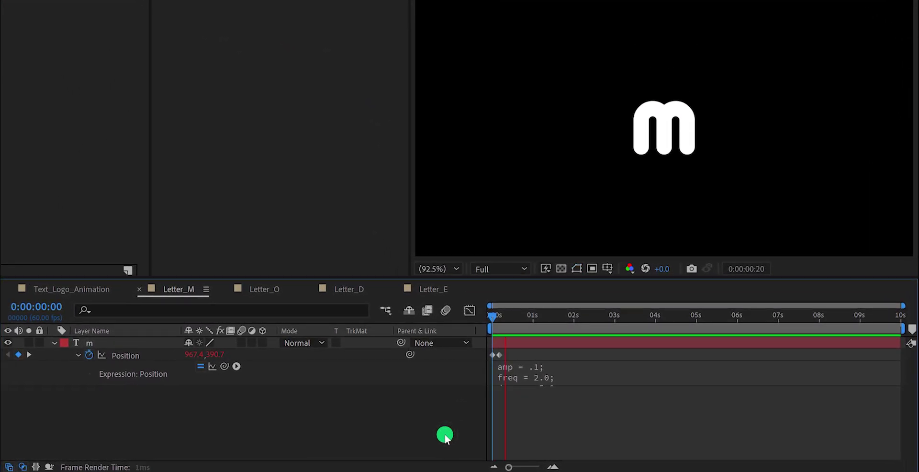
key("space")
key("space")
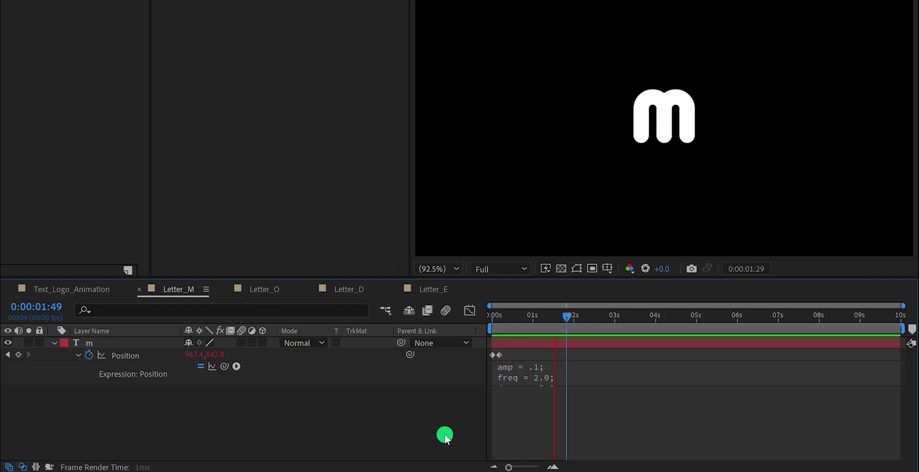
key("space")
Step: Move the m layer's second Position keyframe to frame 5 and preview the faster bounce
key("equal")
key("equal")
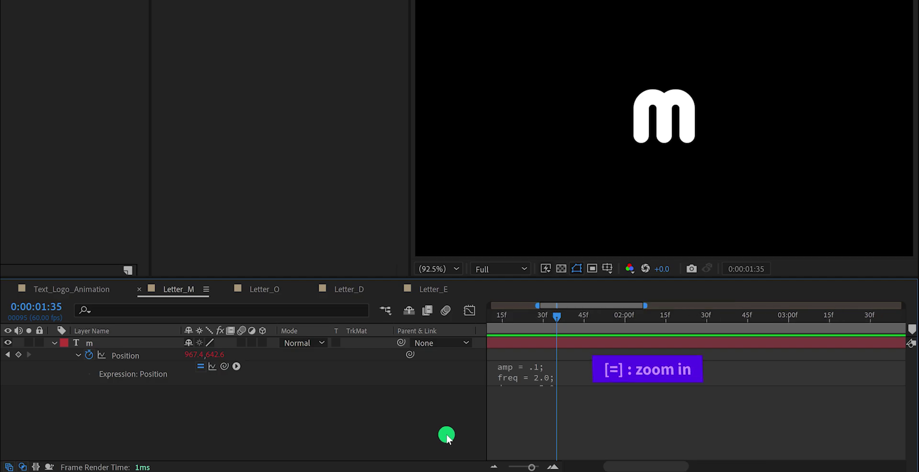
left_click_drag(534, 414, 742, 404)
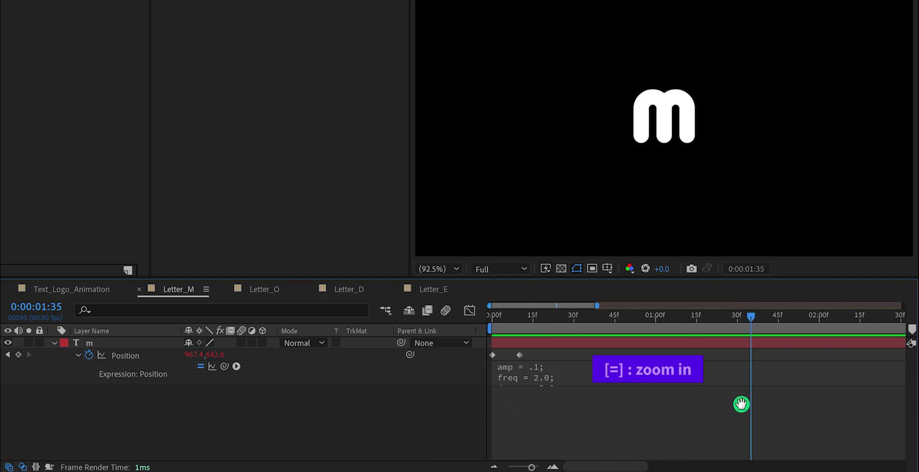
left_click(519, 353)
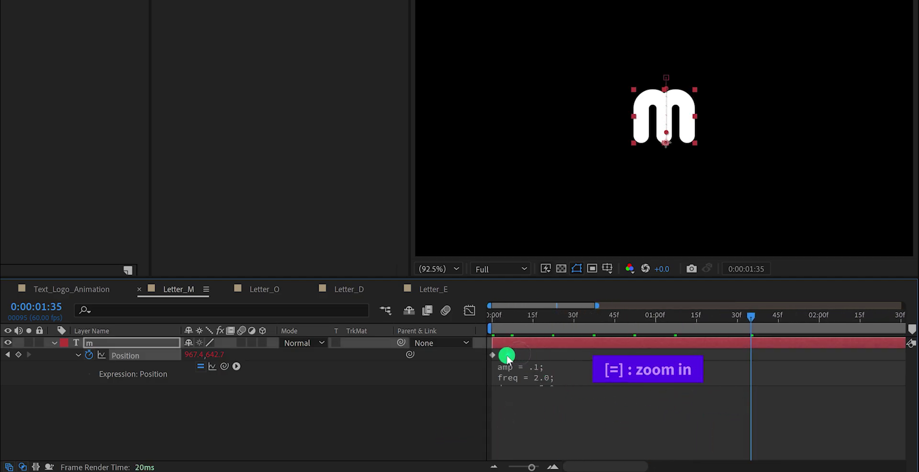
key("space")
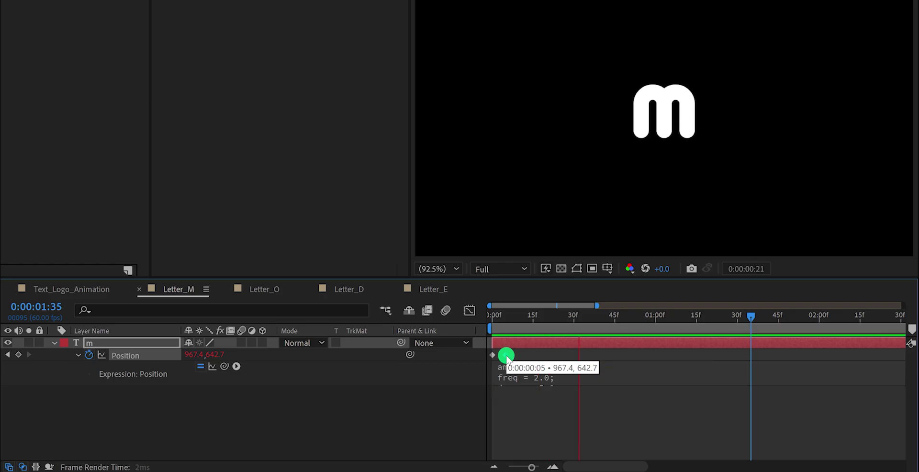
key("space")
key("space")
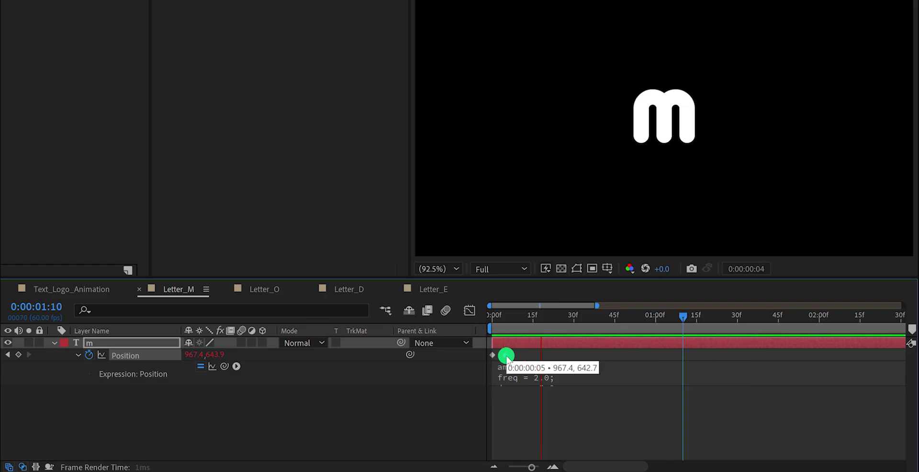
Step: Move the m layer's second Position keyframe to frame 7 and replay the bounce
key("space")
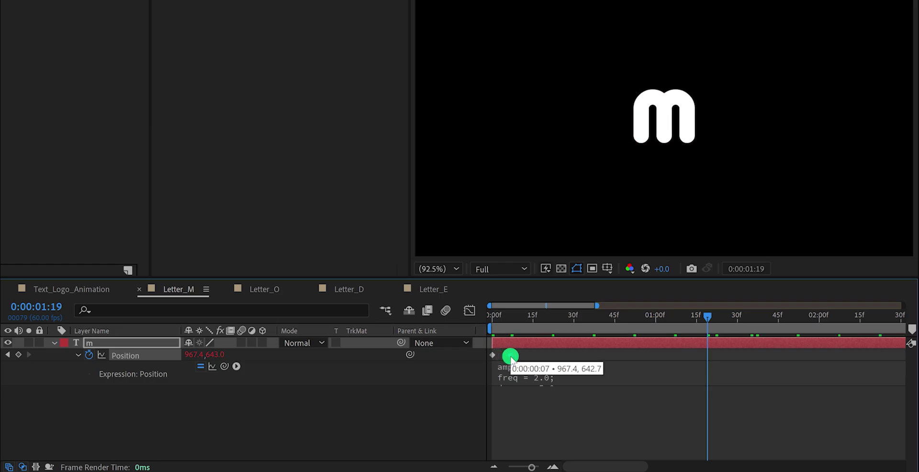
key("space")
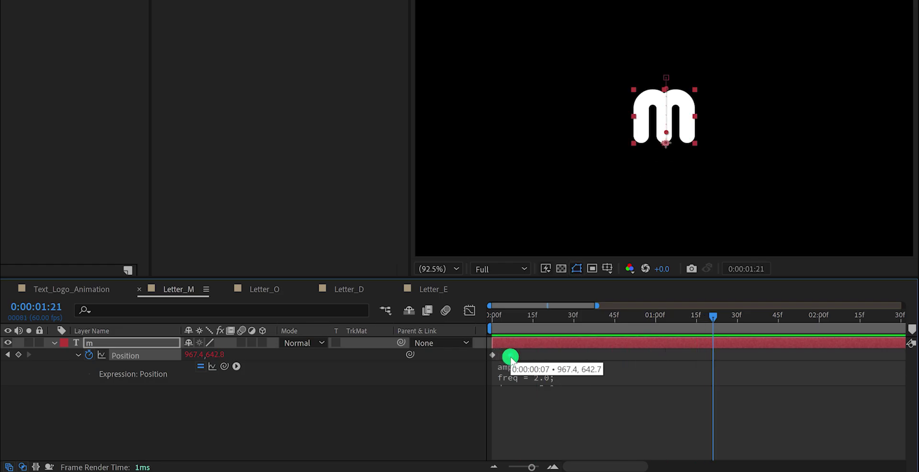
left_click(511, 356)
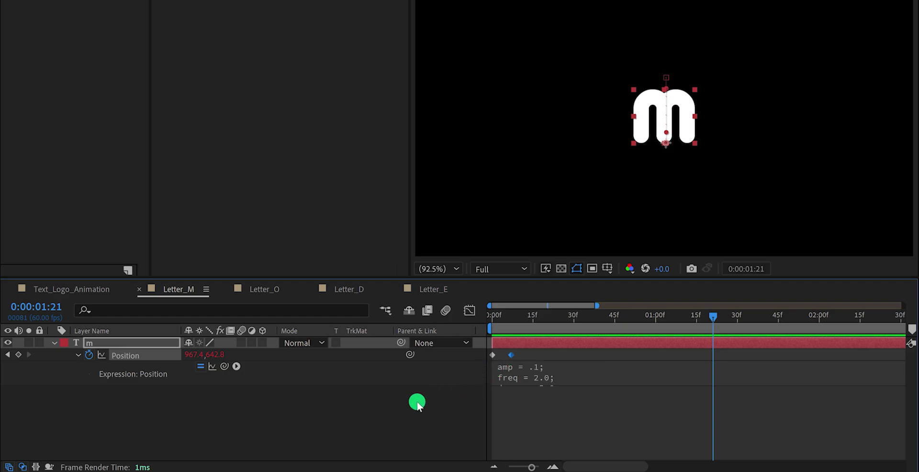
left_click(144, 402)
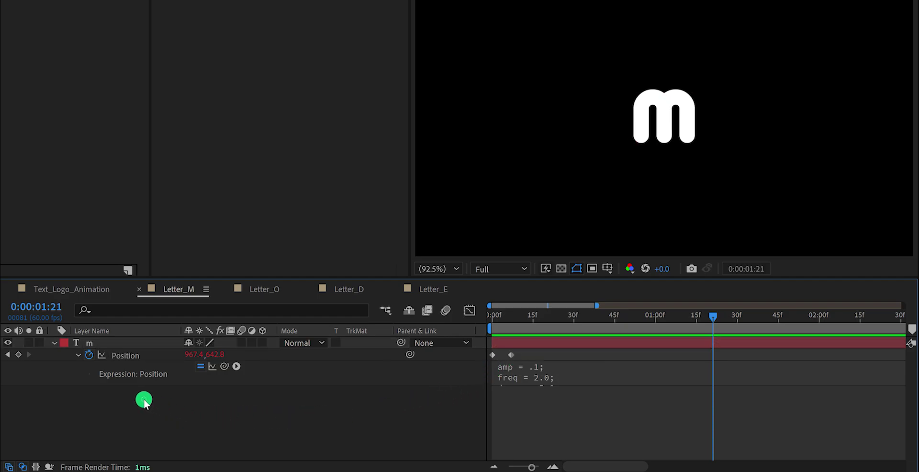
Step: Copy the m layer's animated Position onto the O layer in Letter_O at the first frame and preview it
left_click(124, 356)
key("ctrl+c")
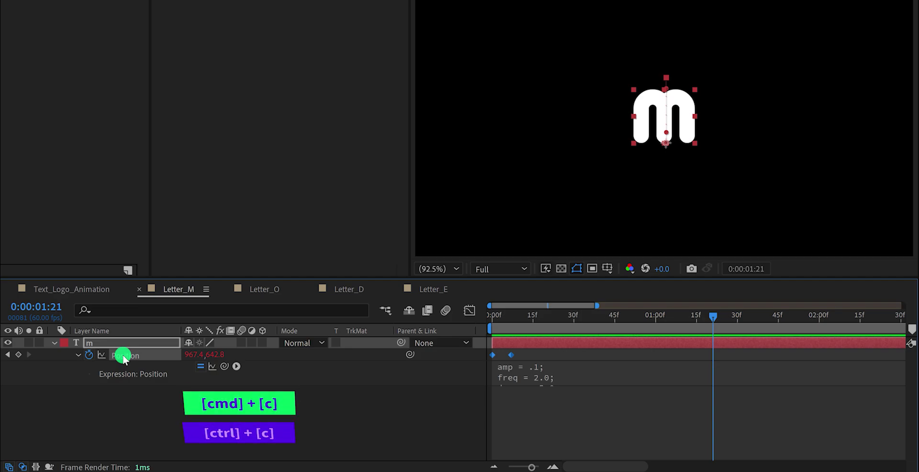
left_click(264, 291)
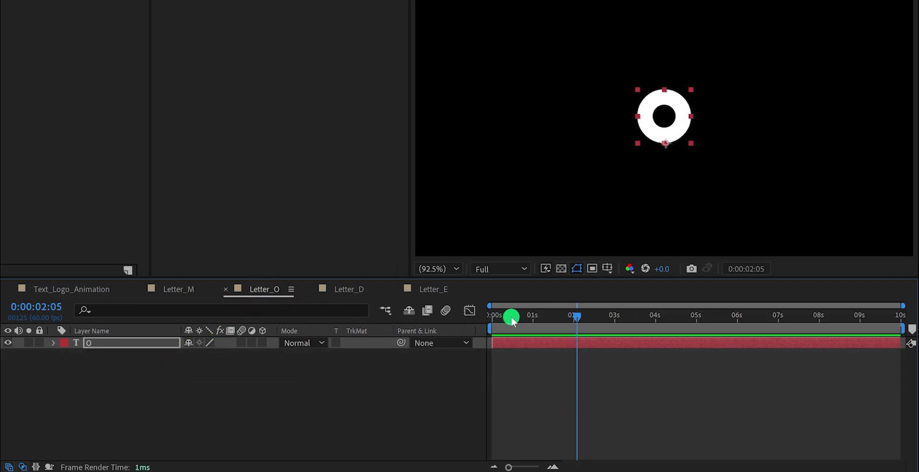
left_click_drag(511, 316, 472, 317)
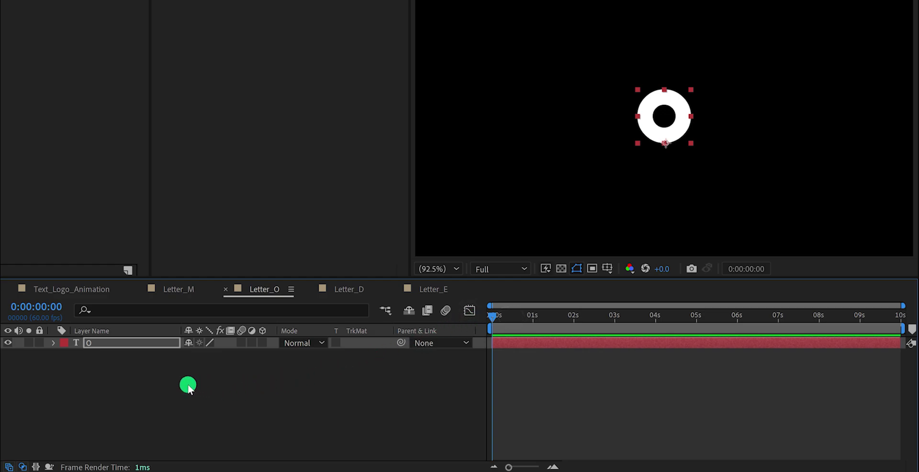
key("p")
left_click(111, 357)
key("ctrl+v")
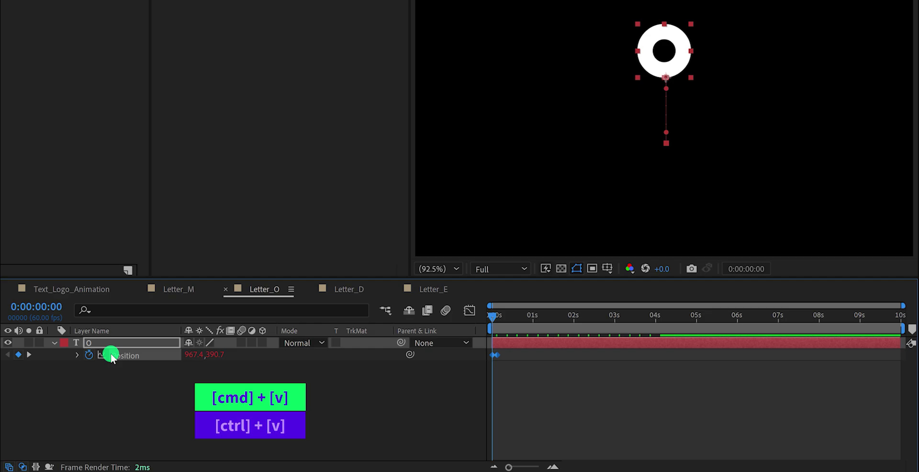
key("space")
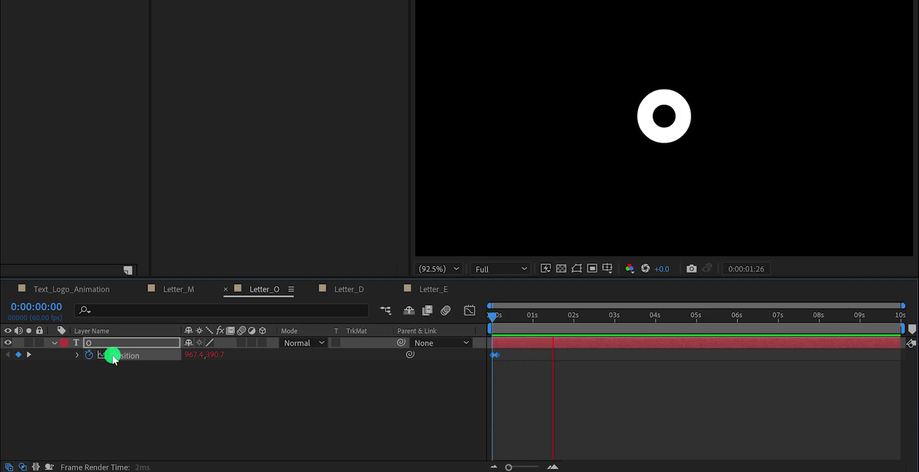
key("space")
Step: Paste the same bouncing Position at the first frame onto the d layer in Letter_D and the E layer in Letter_E
left_click(341, 289)
left_click(134, 342)
key("Home")
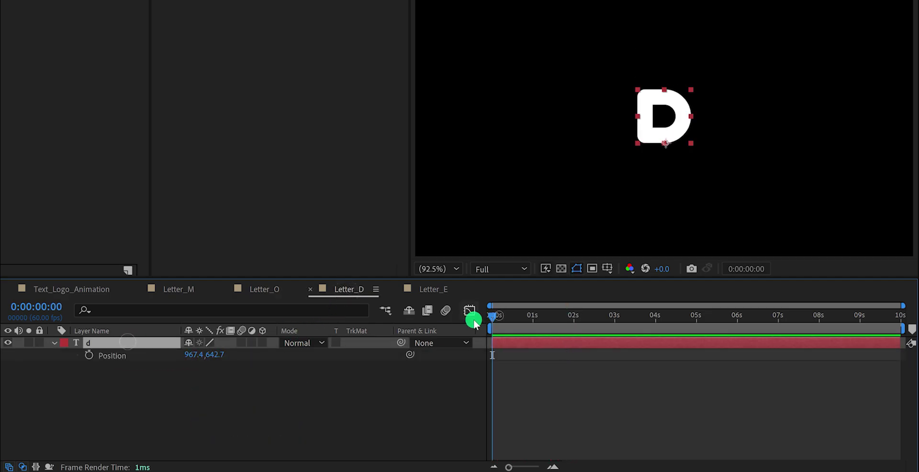
left_click(435, 289)
left_click(127, 347)
key("Home")
key("ctrl+v")
key("space")
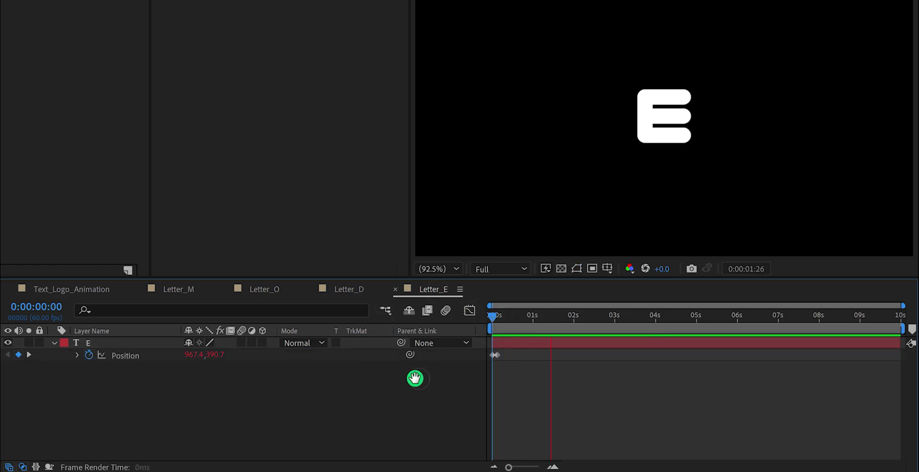
Step: Return to the Text_Logo_Animation composition and preview the whole word with the bouncing letters
left_click(98, 290)
key("space")
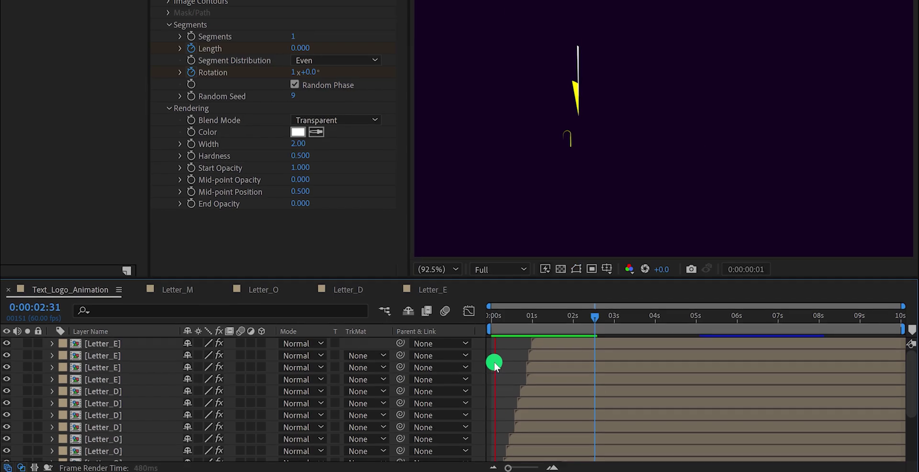